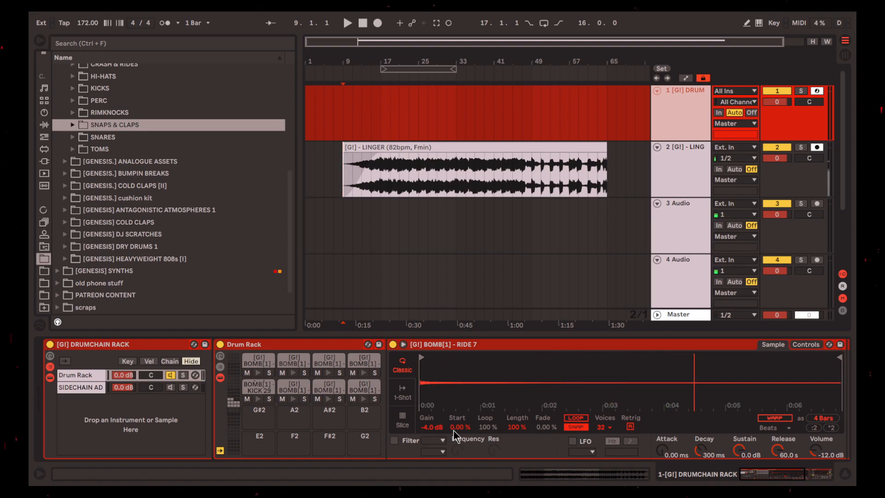
Play back the LINGER sample, then show the Scale device in the DRUMCHAIN RACK's SIDECHAIN AD chain
key("space")
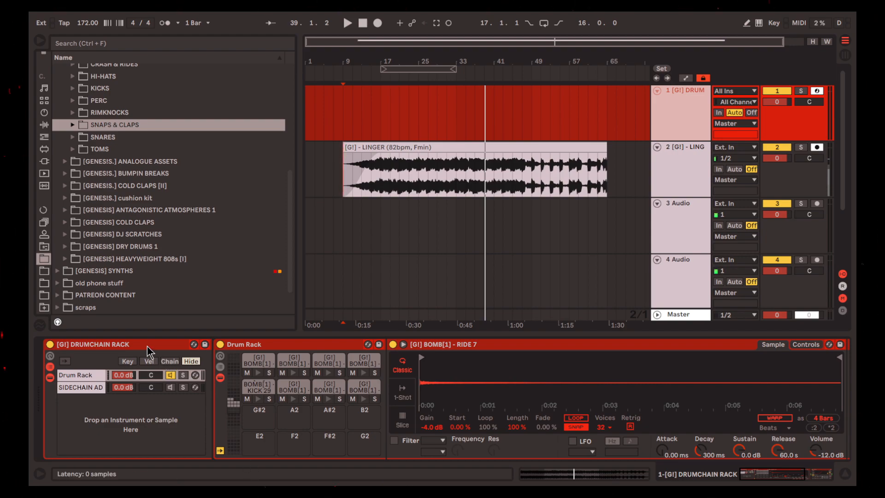
left_click(122, 345)
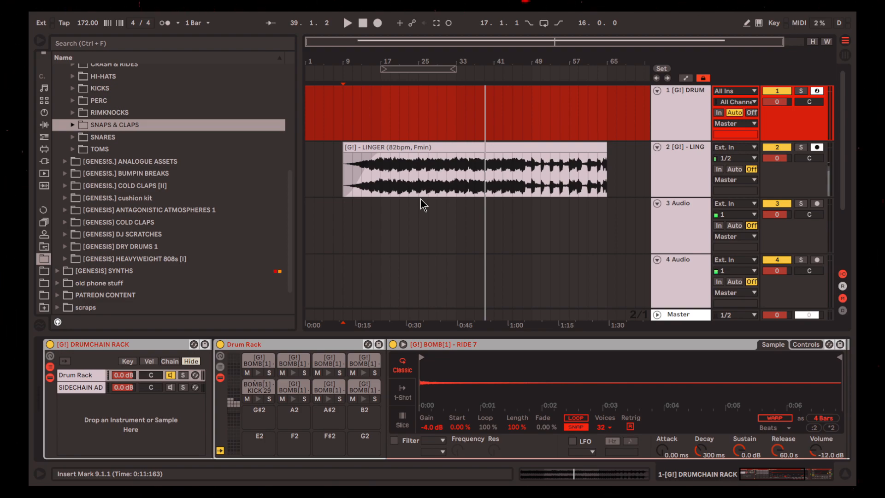
left_click(83, 376)
left_click(286, 343)
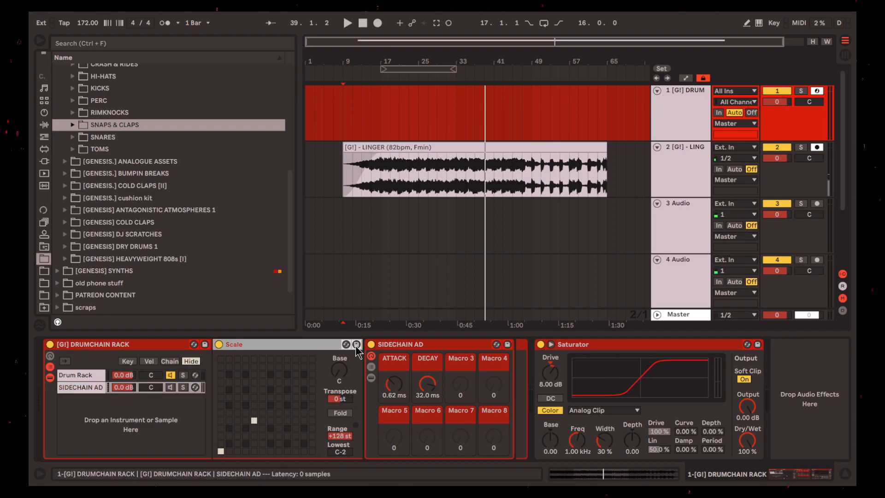
Expand the SIDECHAIN AD rack's devices and look over the SIDECHAIN TRIGGER synth and its amp envelope
left_click(396, 345)
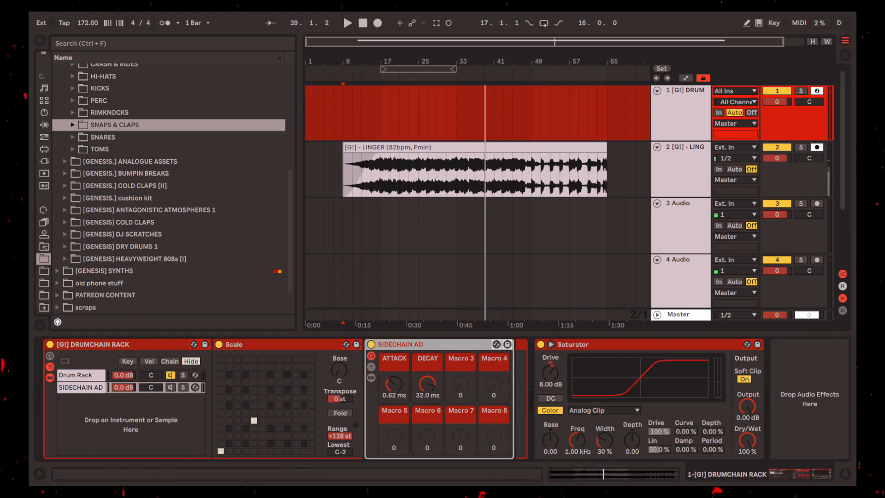
left_click(371, 377)
left_click_drag(738, 479, 761, 475)
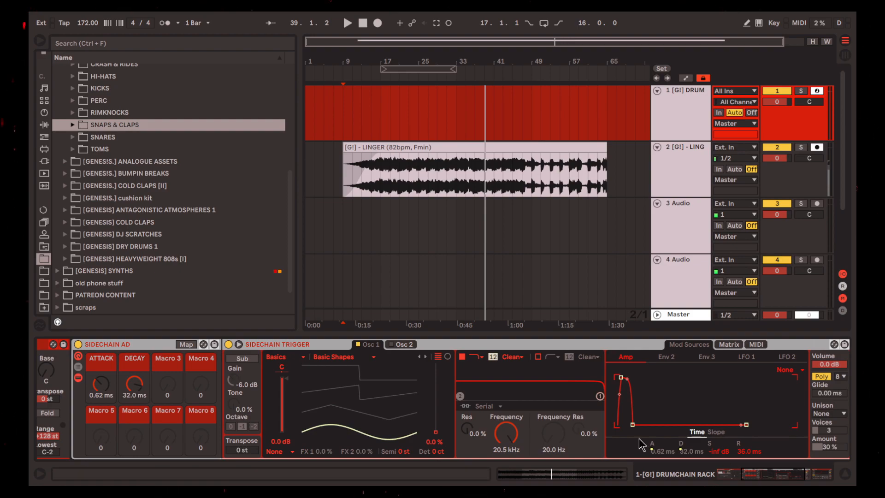
left_click(722, 480)
Solo the SIDECHAIN AD chain and set its Attack macro to 1.00 ms
left_click(183, 387)
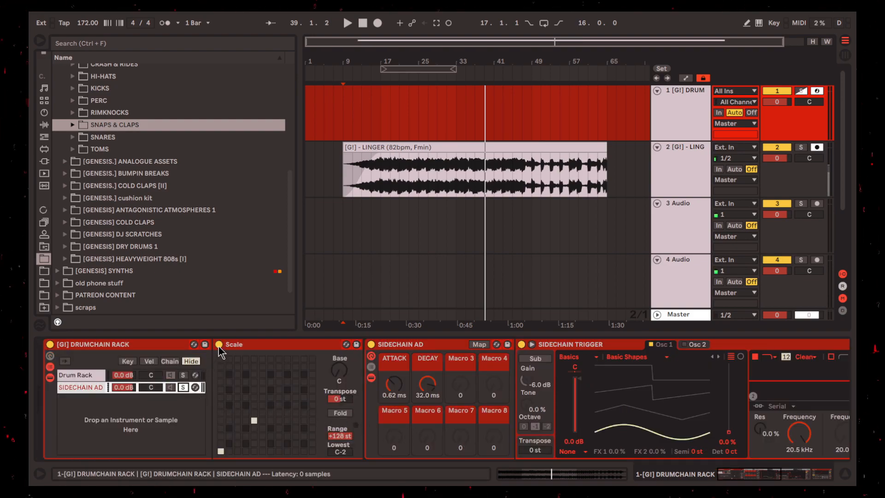
left_click_drag(731, 478, 760, 472)
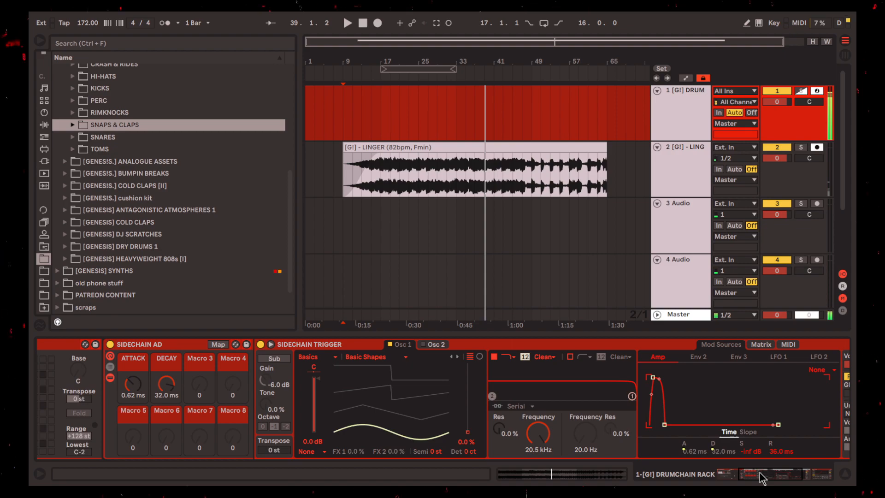
left_click_drag(759, 473, 760, 473)
left_click_drag(120, 394, 118, 357)
key("ctrl+z")
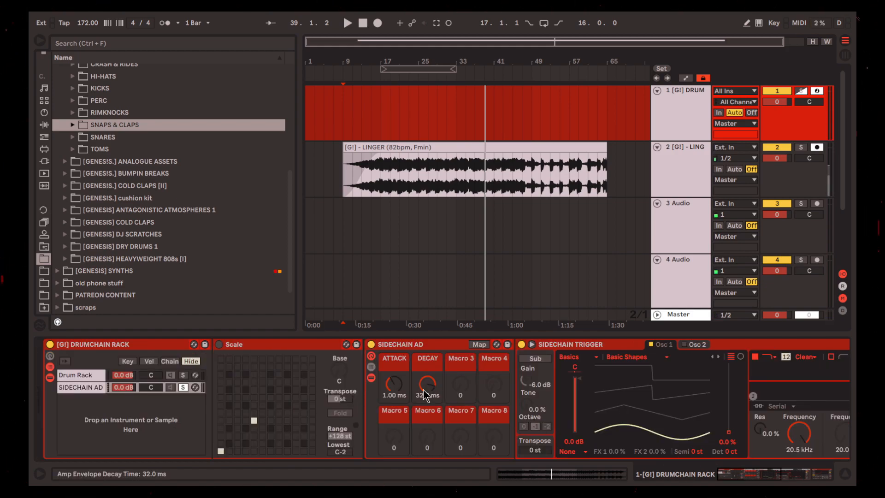
Turn the Scale device back on and unsolo the SIDECHAIN AD chain
left_click(278, 347)
left_click(219, 345)
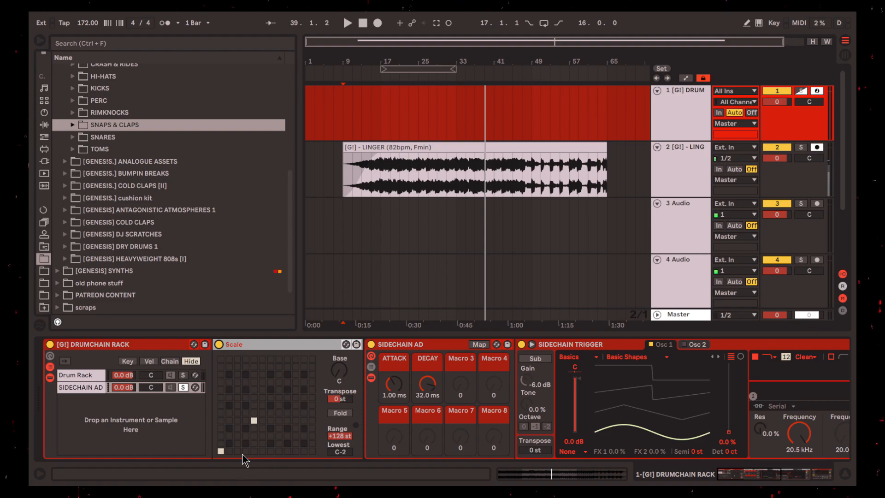
left_click(88, 375)
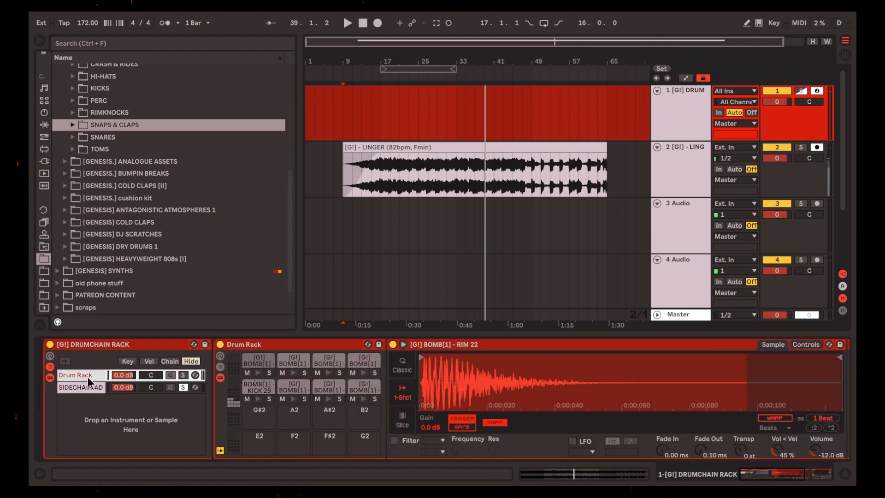
left_click(183, 389)
Audition the Drum Rack's kick, rim and snap pads and add the snap's D note to the SIDECHAIN AD chain's Scale grid
left_click(101, 377)
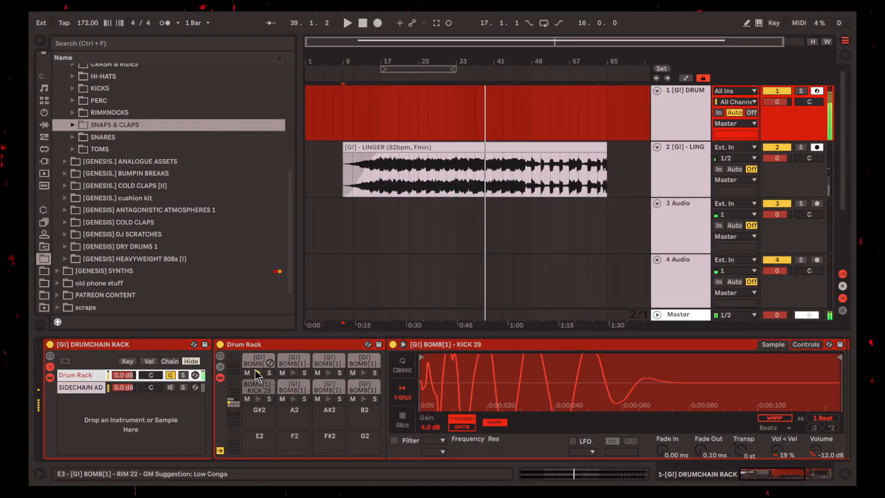
left_click(82, 388)
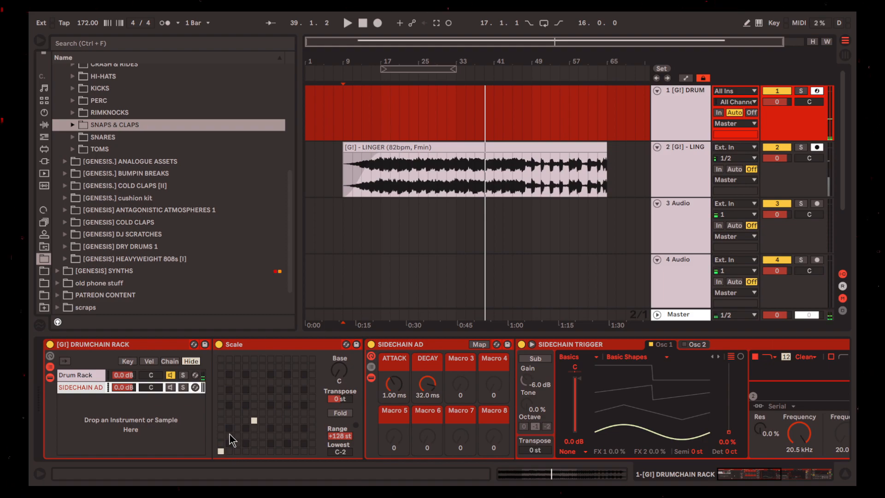
left_click(95, 374)
left_click(329, 399)
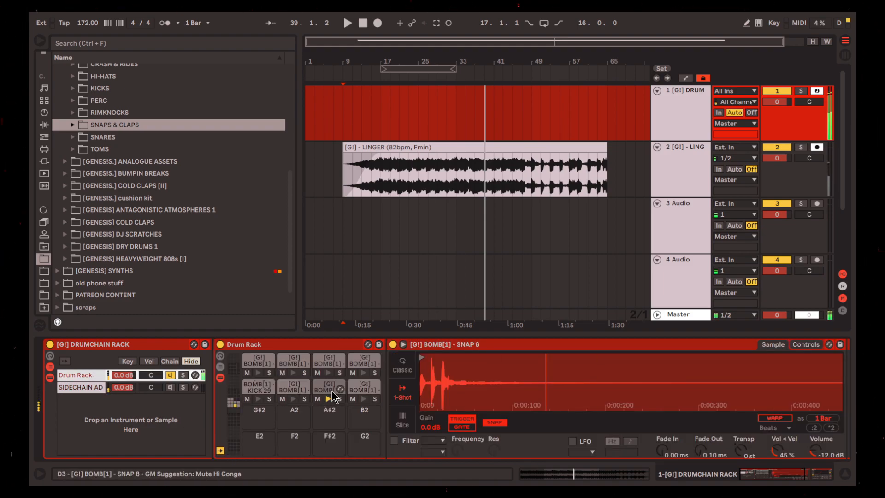
left_click(95, 388)
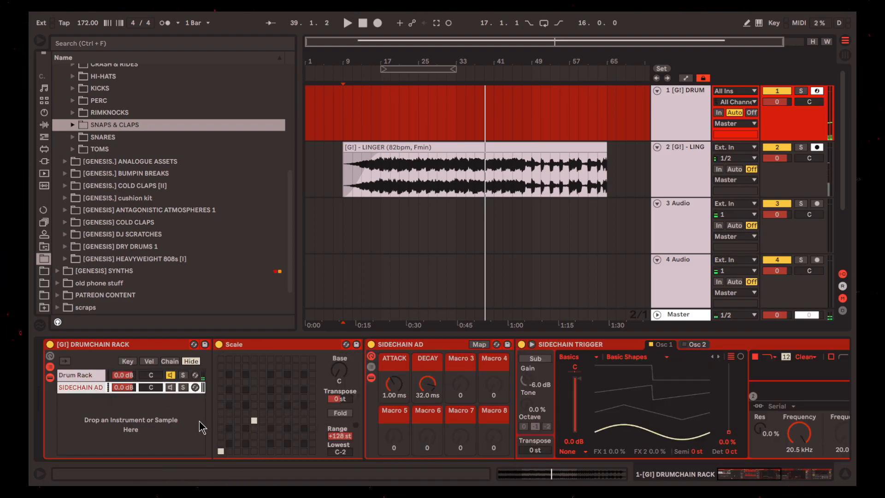
left_click(238, 435)
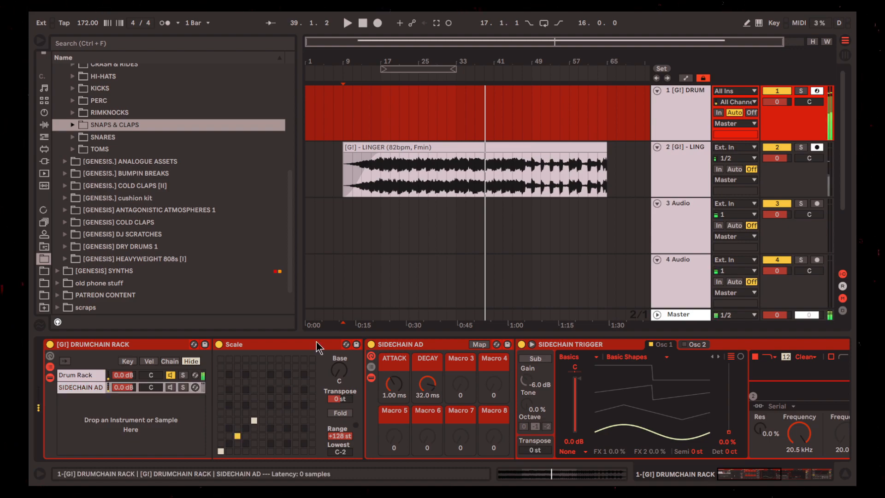
Toggle the SIDECHAIN AD chain's activator and restore the rim's E note in the Scale grid
left_click(171, 387)
left_click(171, 387)
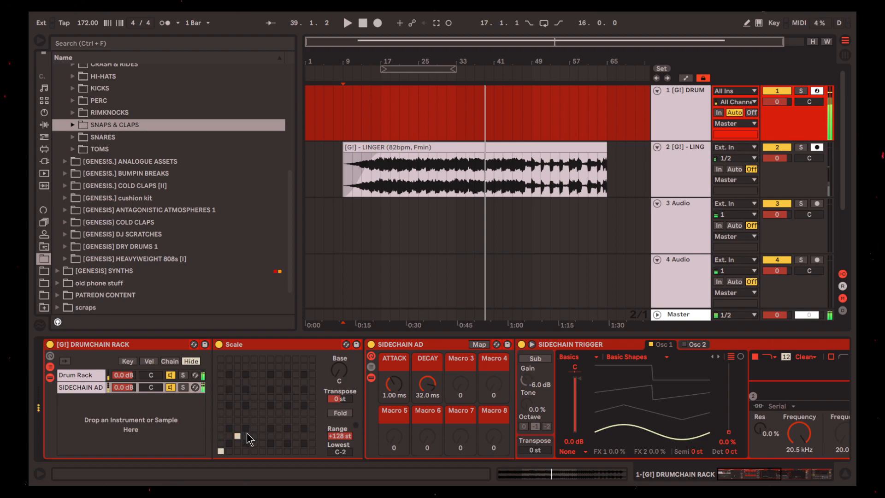
left_click(254, 421)
Review the SIDECHAIN TRIGGER device chain and the sidechained Compressor on the LINGER track
left_click(780, 472)
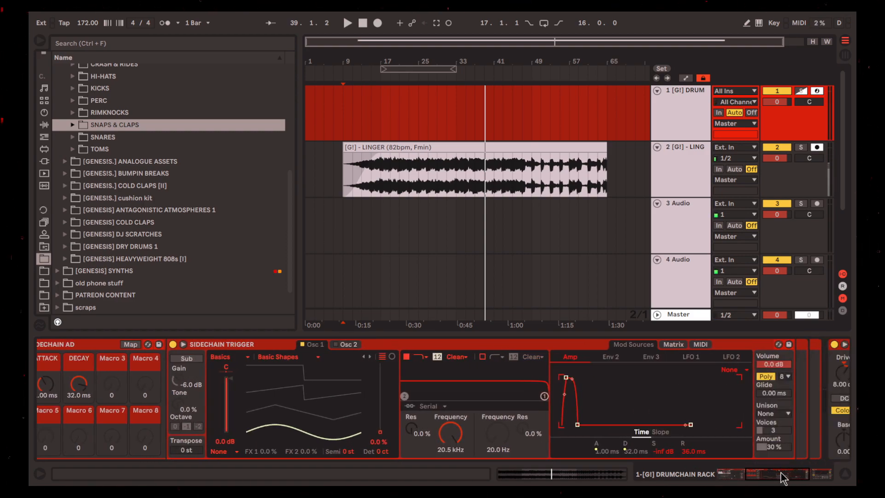
left_click(786, 474)
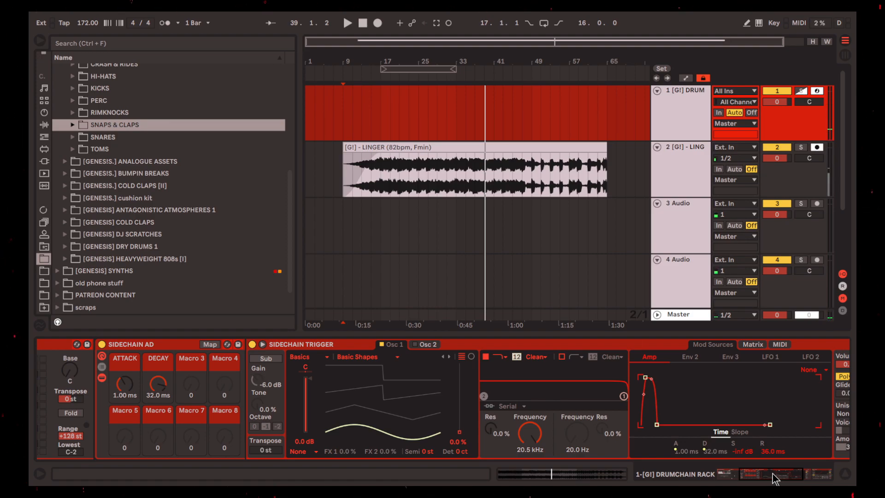
left_click(777, 479)
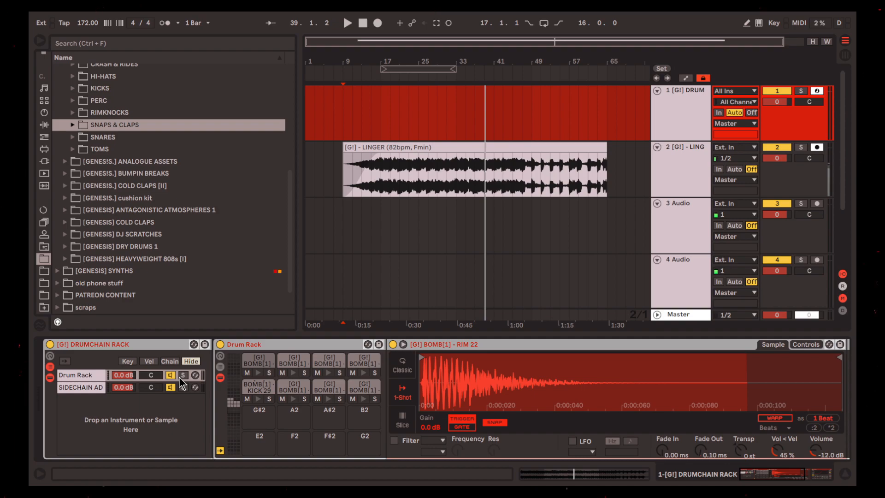
left_click(690, 165)
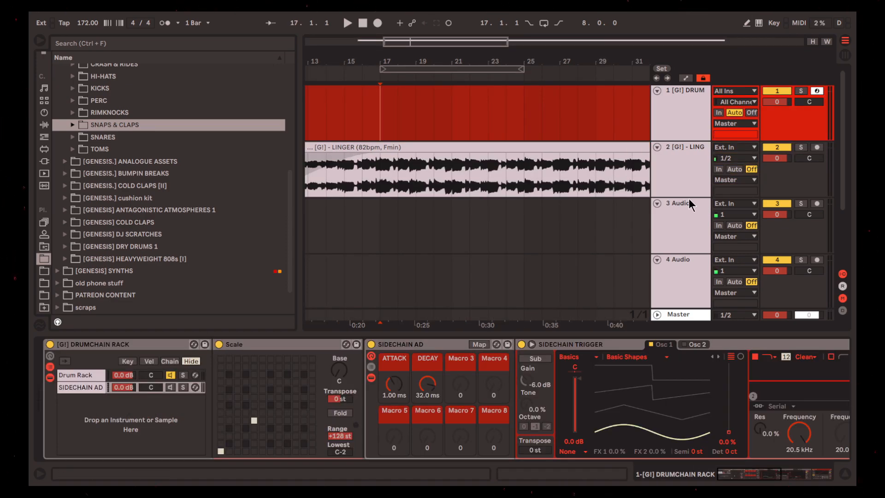
left_click(687, 191)
left_click(224, 389)
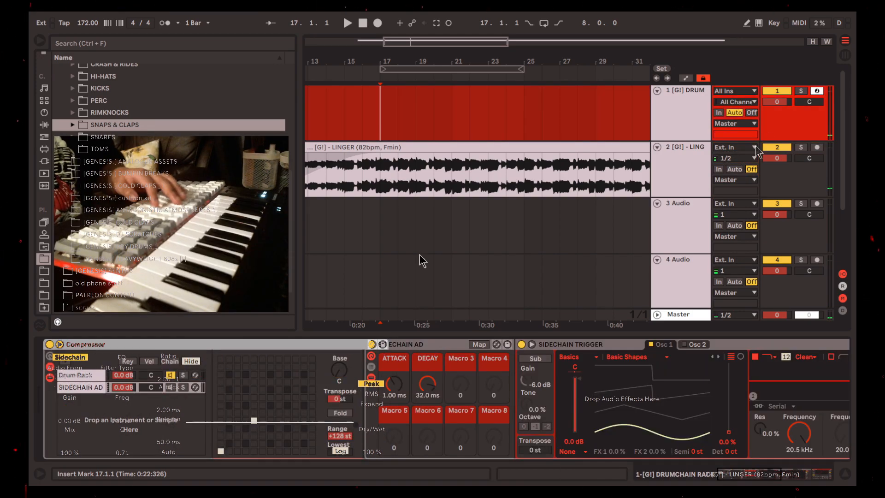
Record an eight-bar MIDI drum pattern on the drum track from bar 17 and stop the recording
key("F9")
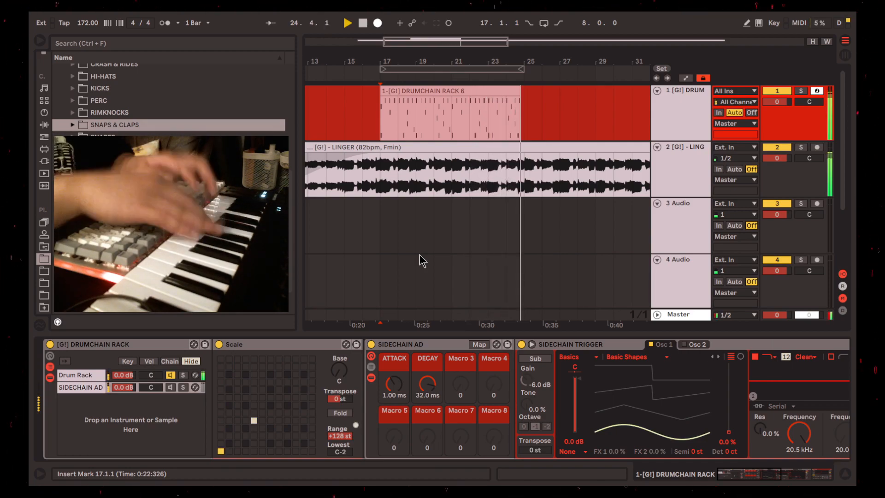
key("space")
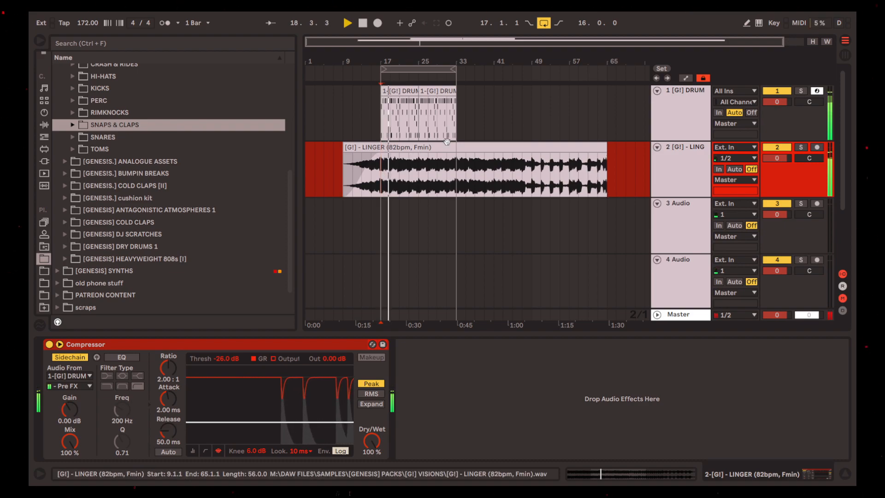
Loop the drums with both track volumes at -4.0 dB and show the LINGER track's Compressor
left_click(595, 137)
key("space")
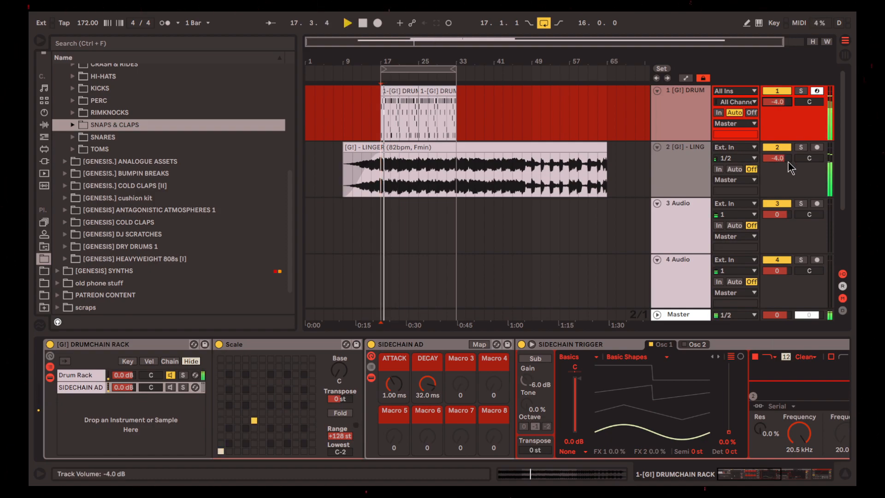
left_click(677, 174)
left_click(448, 149)
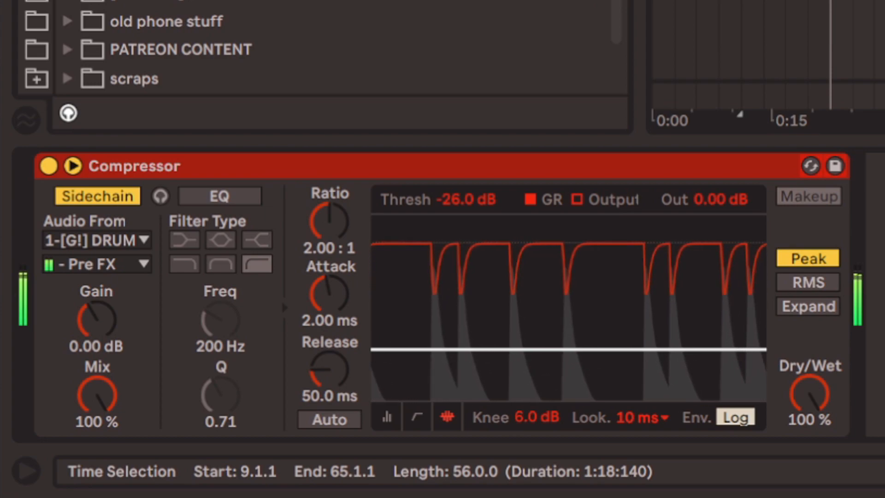
left_click(831, 46)
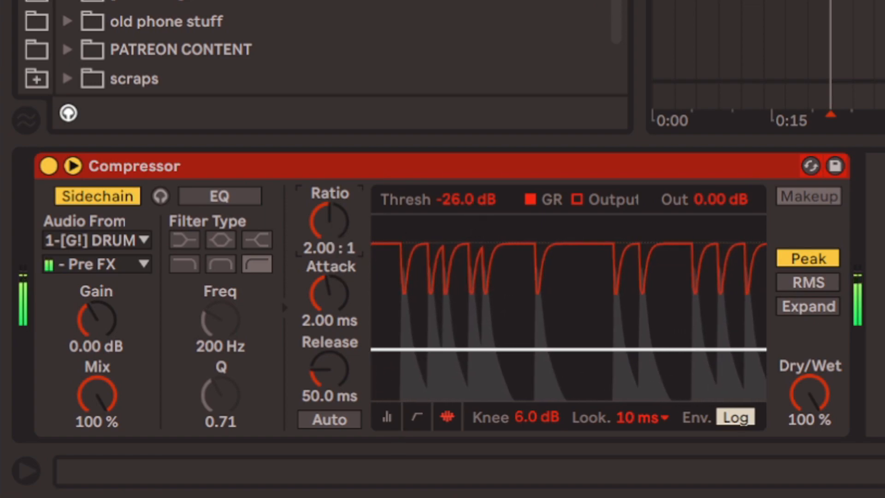
Try a -25.1 dB threshold and an inf:1 ratio on the Compressor, then reset the ratio to 2:1
left_click_drag(405, 350, 406, 347)
left_click_drag(328, 252, 328, 202)
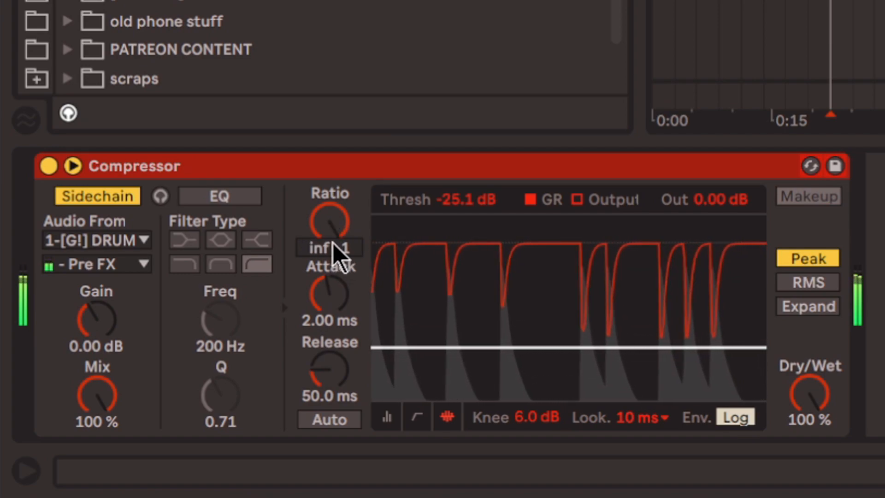
key("Delete")
Try a -27.2 dB Compressor threshold, then set it to -26 dB
mouse_move(451, 200)
left_mouse_down()
mouse_move(452, 218)
mouse_move(453, 200)
left_mouse_up()
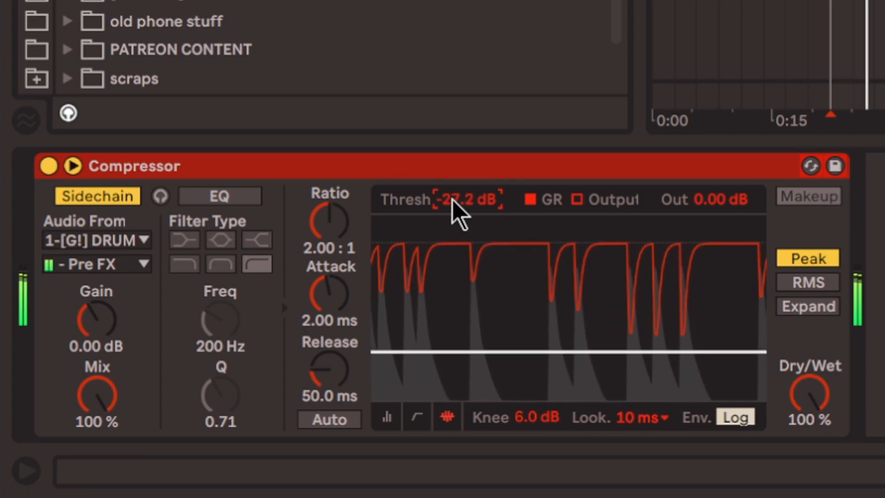
type("-26")
key("Return")
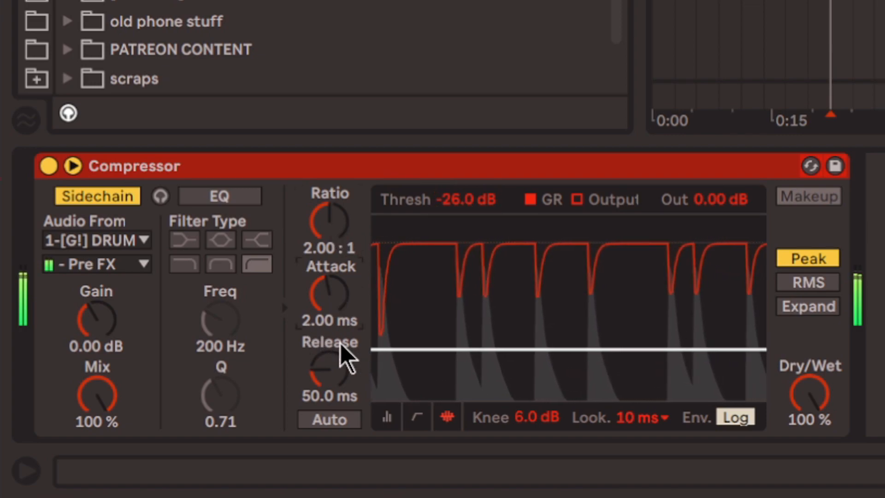
Try a 0.01 ms attack and 1.00 ms release on the Compressor, then reset them to 2.00 ms and 50.0 ms
mouse_move(328, 305)
left_mouse_down()
mouse_move(328, 277)
mouse_move(328, 314)
left_mouse_up()
left_click_drag(336, 384, 336, 415)
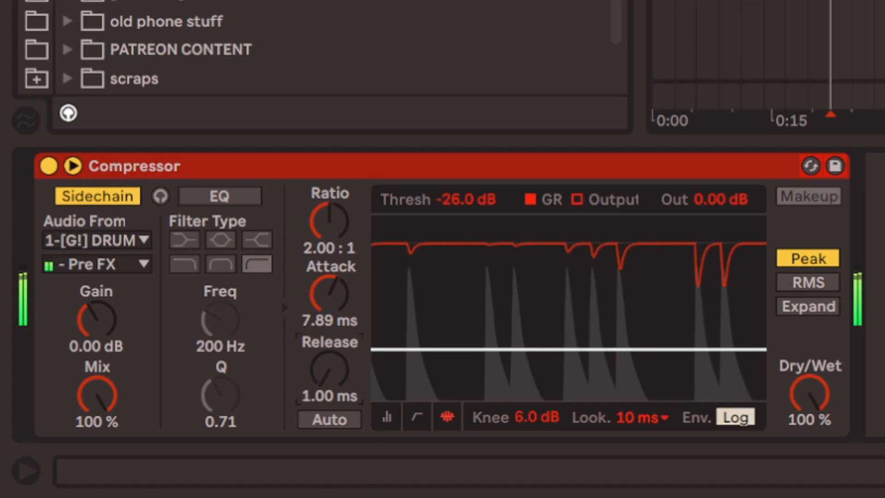
mouse_move(342, 328)
left_mouse_down()
mouse_move(342, 357)
mouse_move(341, 330)
left_mouse_up()
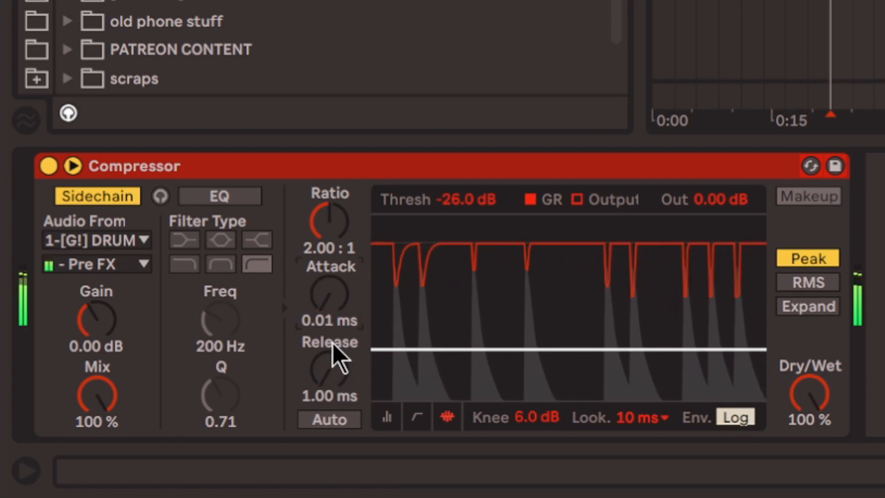
left_click_drag(341, 297, 341, 286)
double_click(331, 375)
Set the Compressor's ratio to inf:1 and compare 1 ms and 0 ms lookahead before returning it to 10 ms
left_click_drag(330, 224, 331, 115)
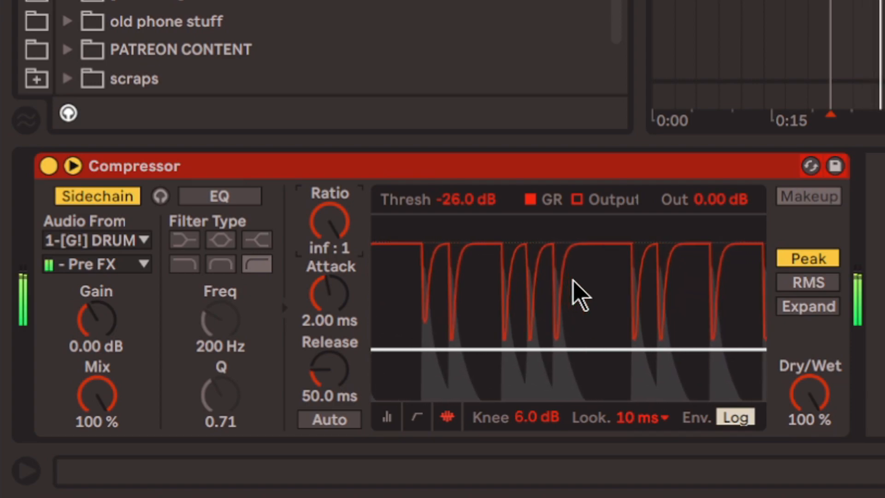
left_click_drag(644, 417, 668, 455)
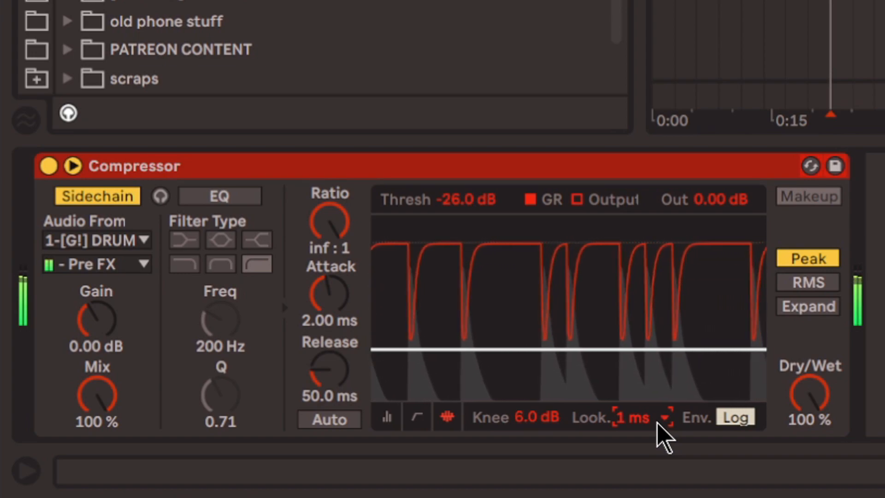
key("Down")
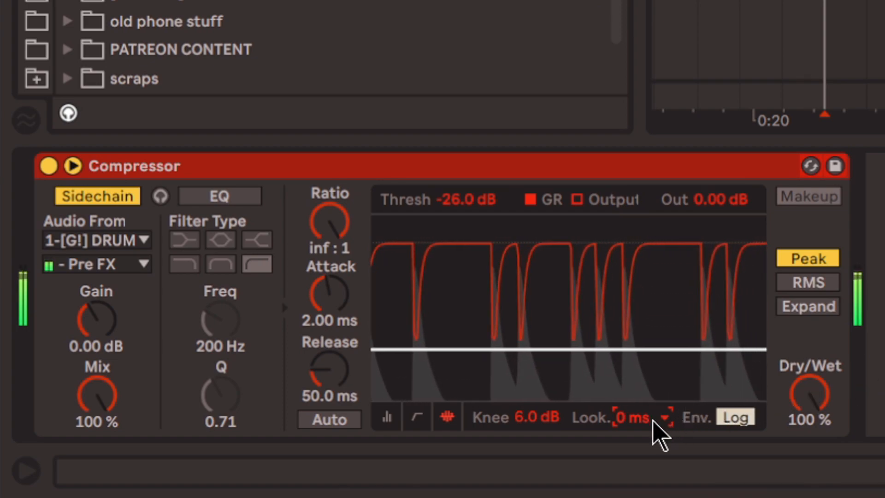
left_click_drag(642, 418, 642, 401)
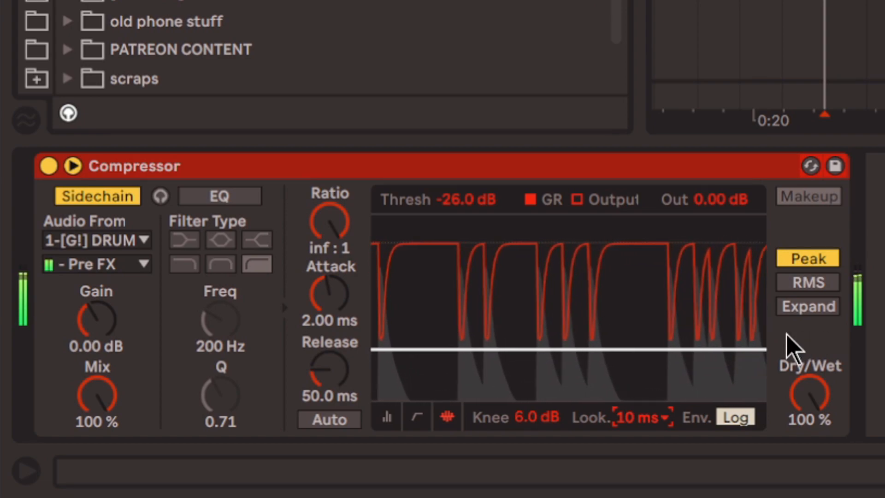
Try a 10.4 ms attack on the Compressor, reset it to 2 ms, and set lookahead to 1 ms and release to 30.7 ms
mouse_move(330, 320)
left_mouse_down()
mouse_move(329, 288)
mouse_move(329, 305)
left_mouse_up()
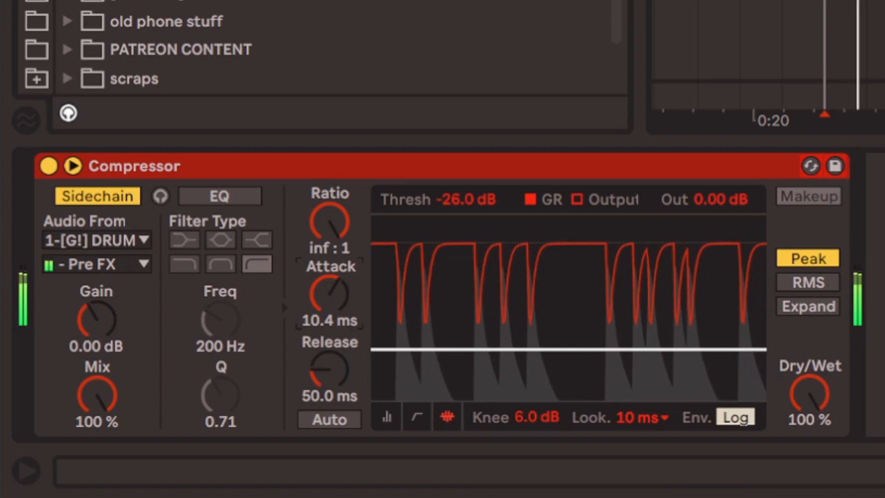
double_click(329, 293)
left_click(642, 417)
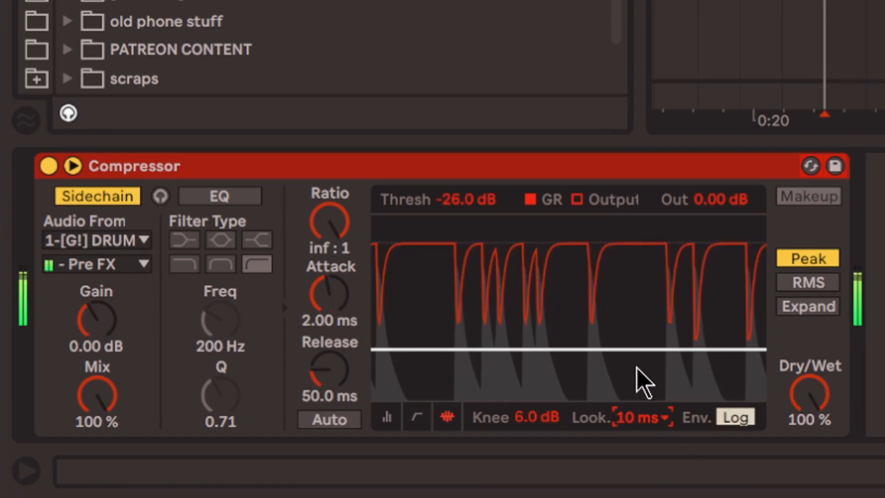
left_click(637, 367)
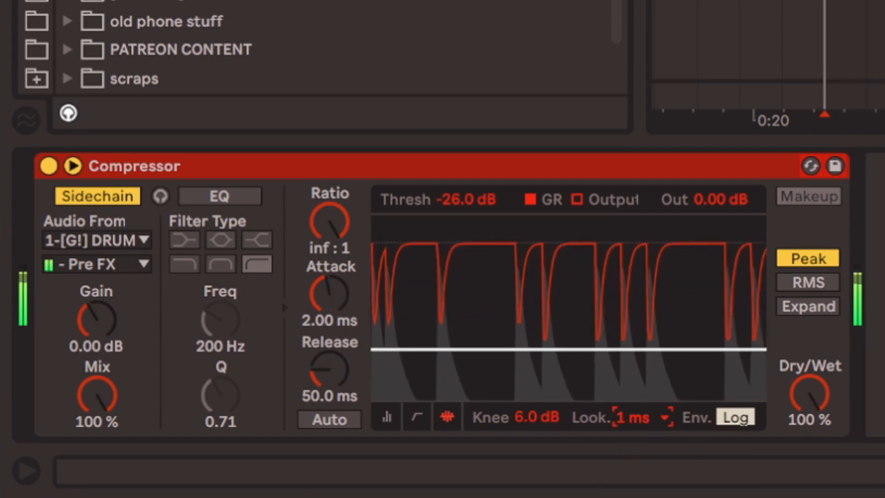
left_click(330, 369)
left_click_drag(329, 370, 329, 380)
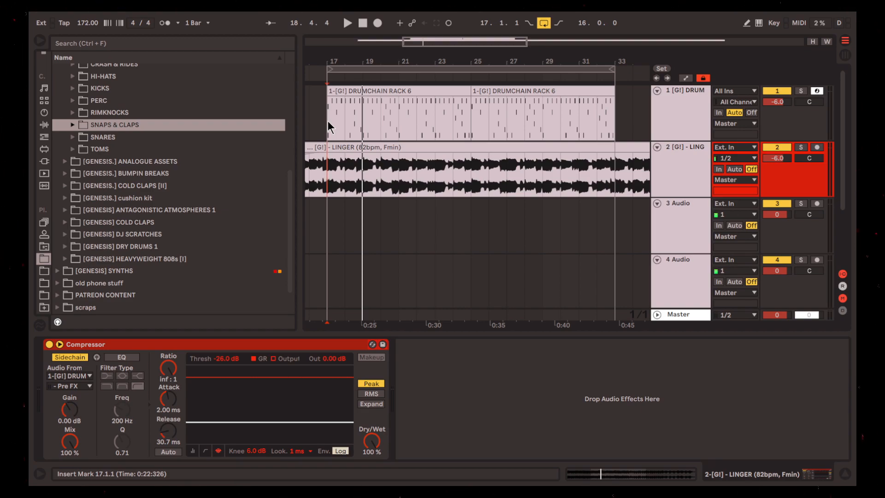
View the drum track's device chain and return to the Compressor on the LINGER sample track
left_click(676, 121)
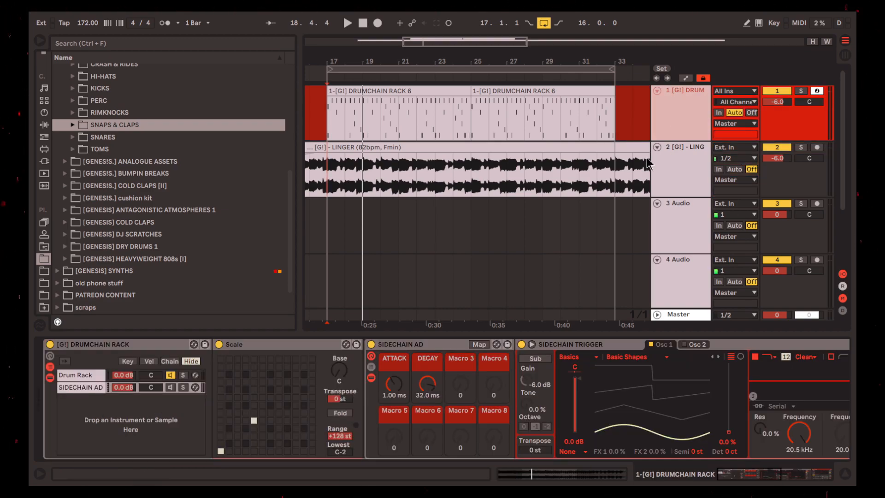
left_click(670, 184)
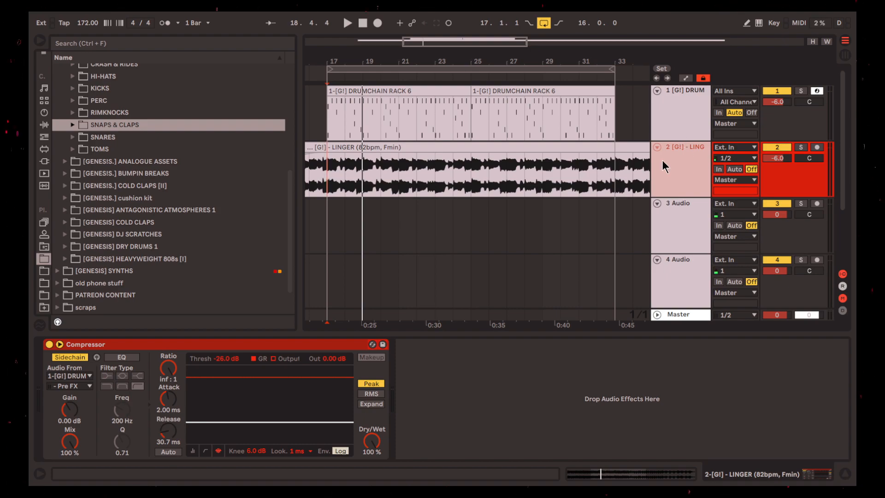
left_click(291, 347)
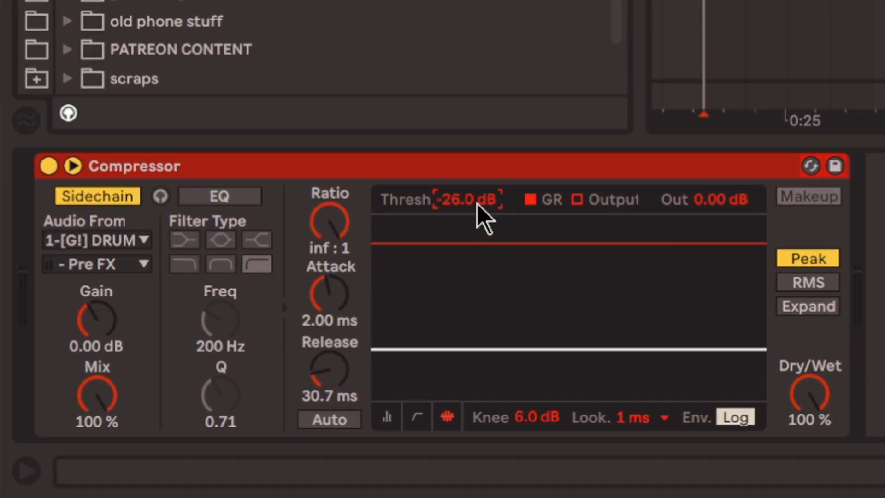
Try a -inf dB threshold and a 29.7 ms release on the Compressor
left_click_drag(236, 359, 253, 408)
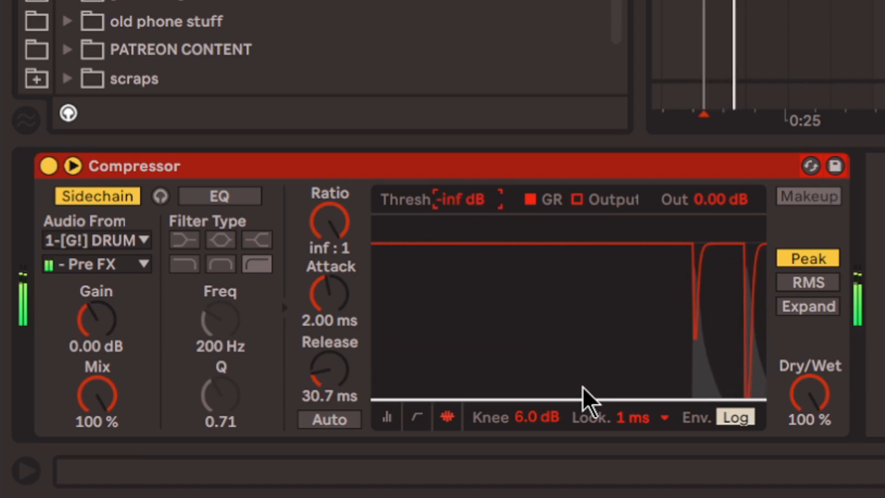
left_click(330, 222)
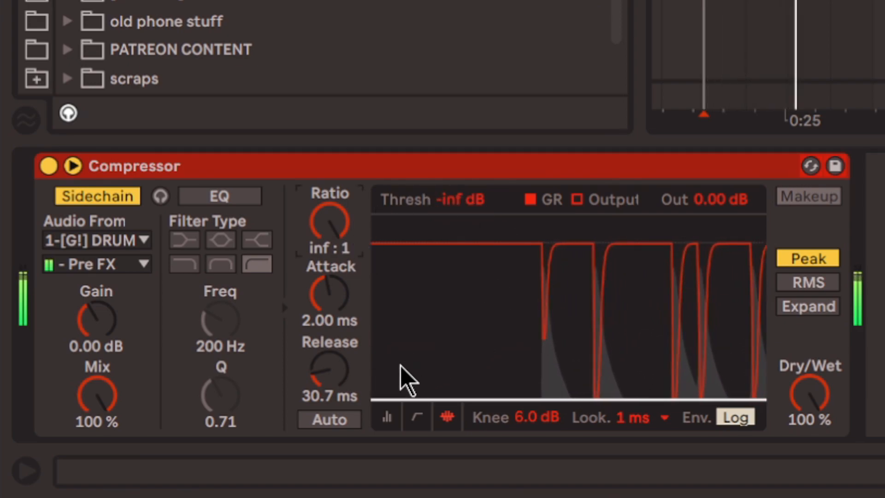
mouse_move(336, 355)
left_mouse_down()
mouse_move(333, 313)
mouse_move(334, 344)
left_mouse_up()
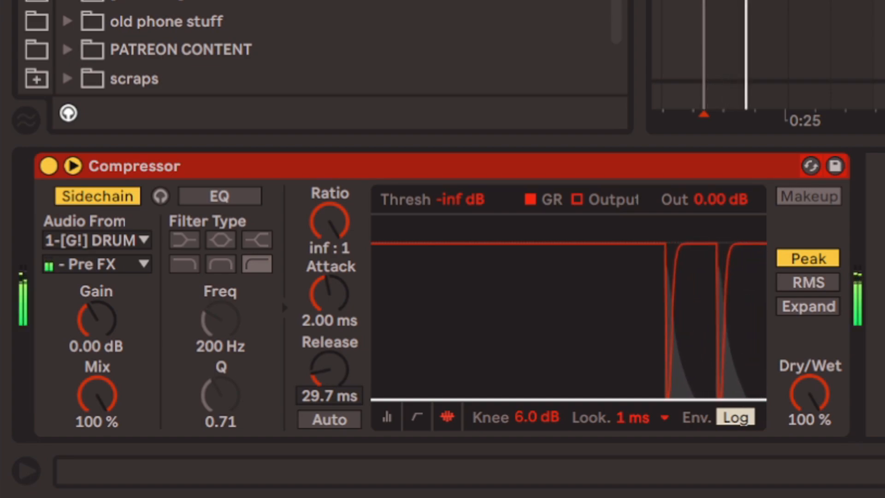
Try softer Compressor ratios of 2.57:1 and 2:1
left_click(347, 233)
left_click_drag(348, 232, 347, 268)
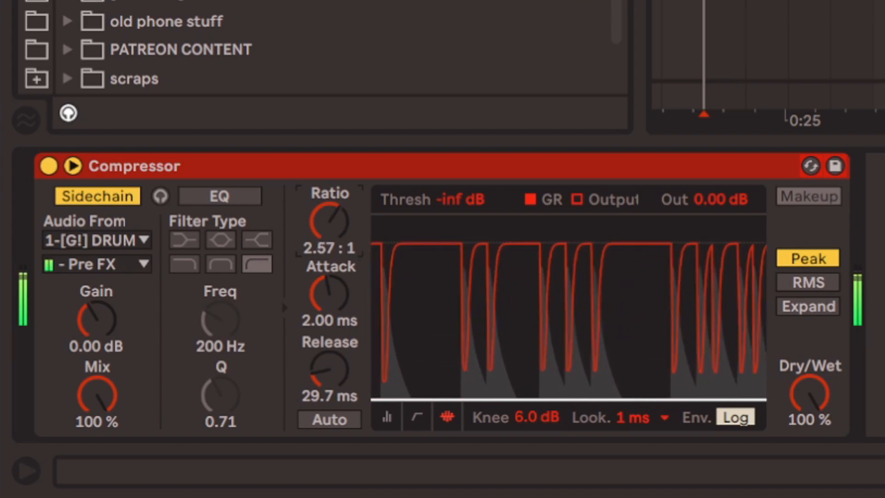
mouse_move(336, 227)
left_mouse_down()
mouse_move(336, 241)
mouse_move(322, 231)
left_mouse_up()
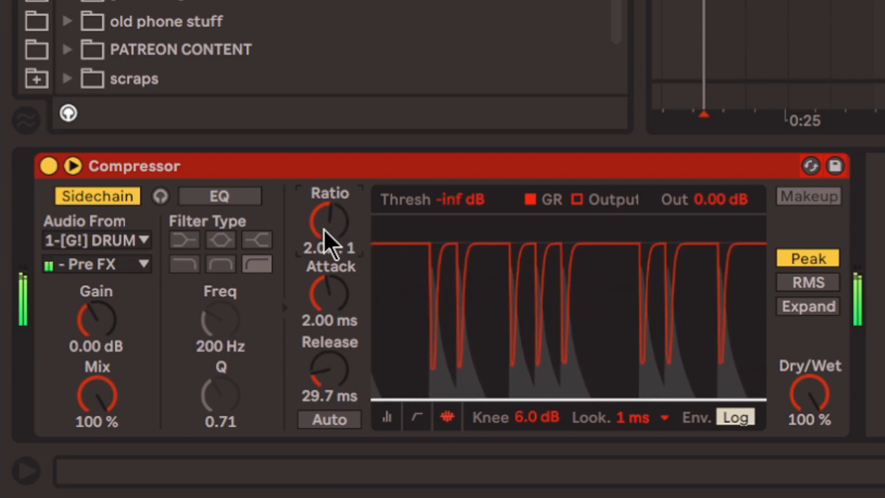
Try a -28 dB Compressor threshold, and compare it with a 63:1 ratio and a -inf dB threshold
left_click_drag(456, 199, 456, 171)
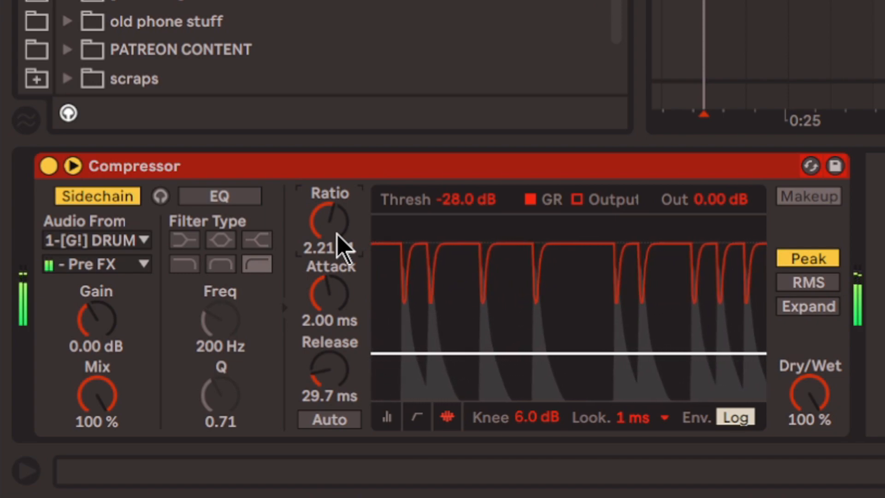
left_click_drag(337, 234, 336, 193)
left_click_drag(462, 201, 462, 265)
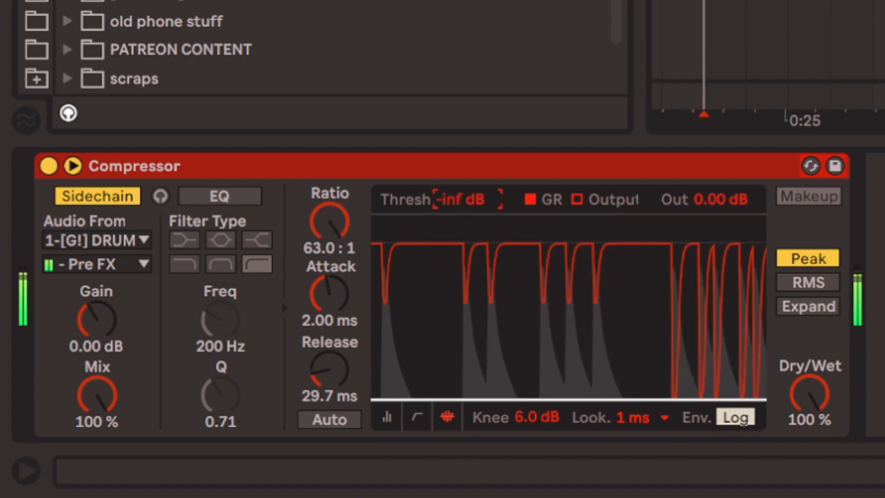
Try a 24.8 ms release on the Compressor, and restore a 50 ms release, 2:1 ratio and -26 dB threshold
mouse_move(330, 368)
left_mouse_down()
mouse_move(330, 396)
mouse_move(329, 381)
left_mouse_up()
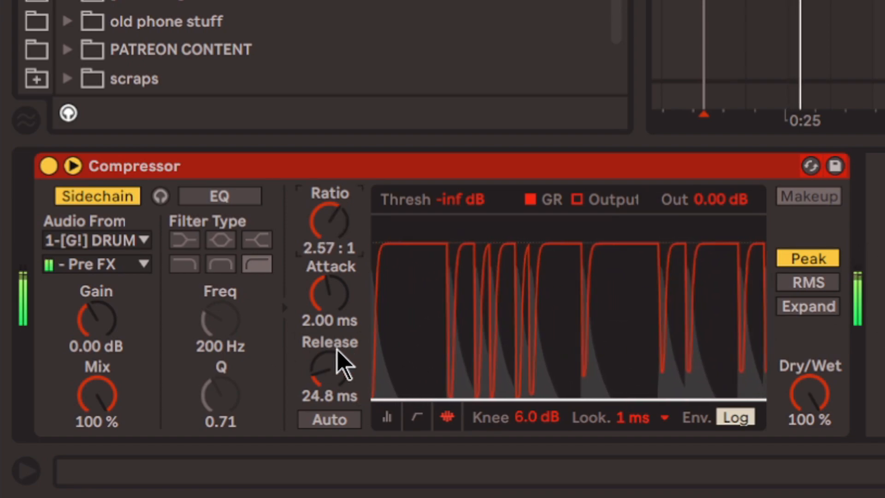
left_click_drag(334, 361, 334, 329)
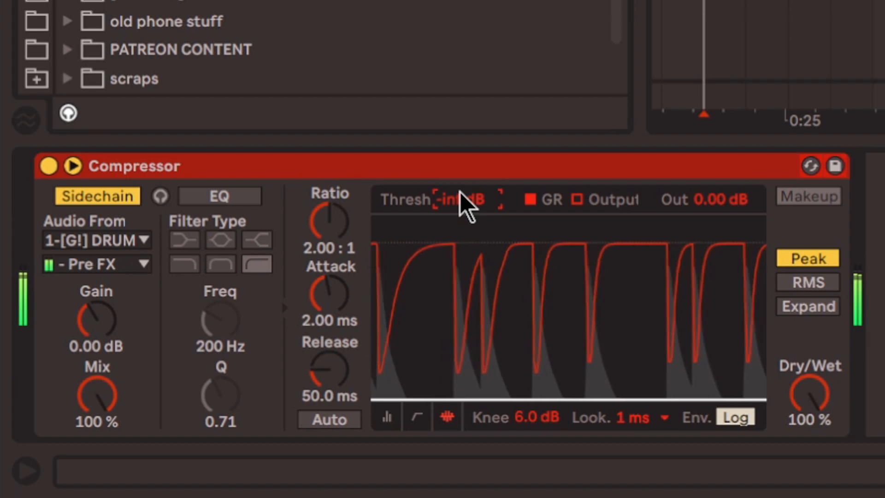
left_click_drag(461, 202, 461, 203)
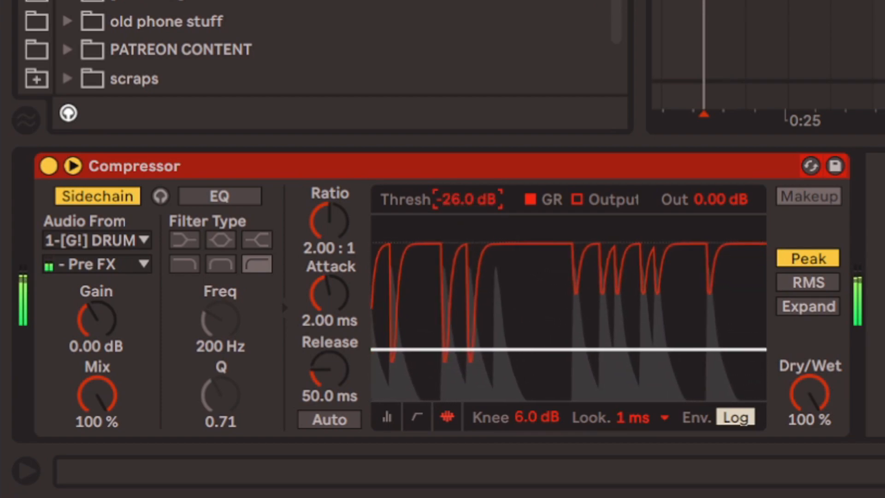
Switch the Compressor off and back on to compare the sample with and without the ducking
left_click(761, 171)
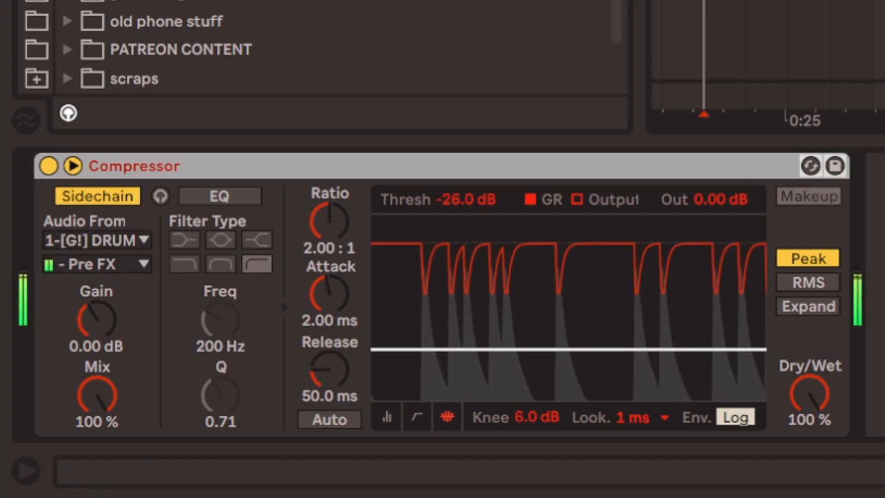
key("0")
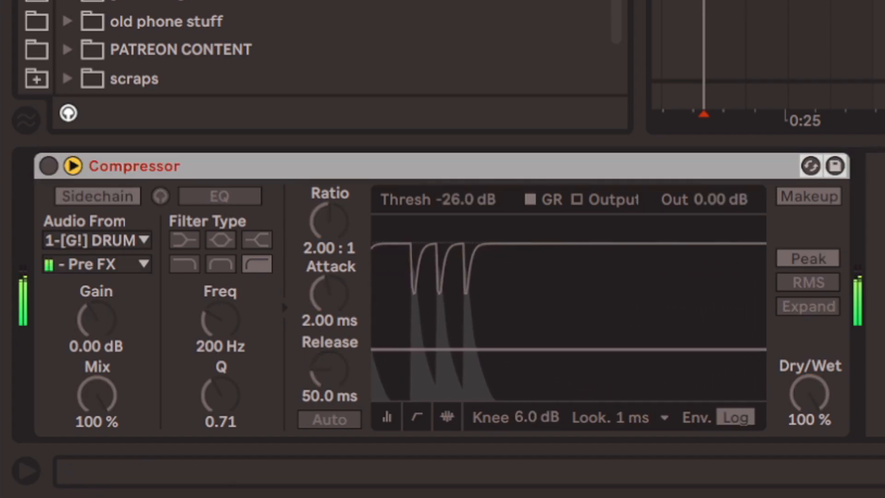
key("0")
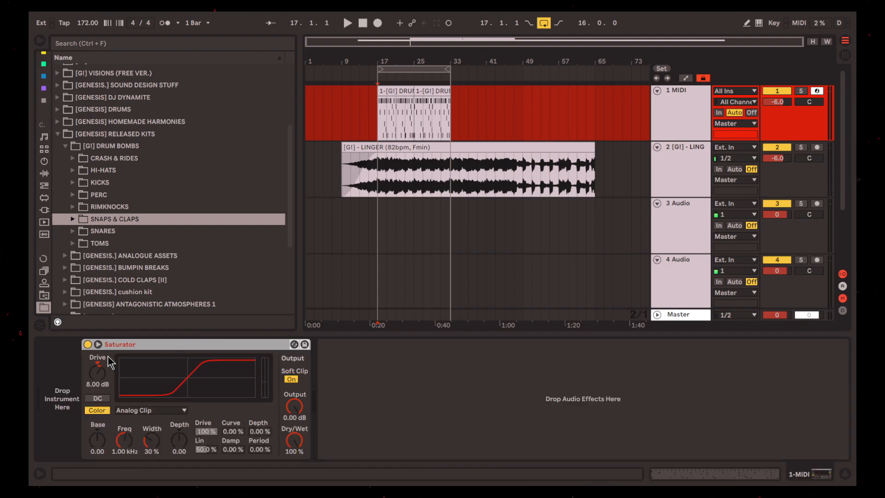
Turn off the Saturator on the MIDI track and load an empty Drum Rack in front of it
left_click(87, 345)
left_click(44, 149)
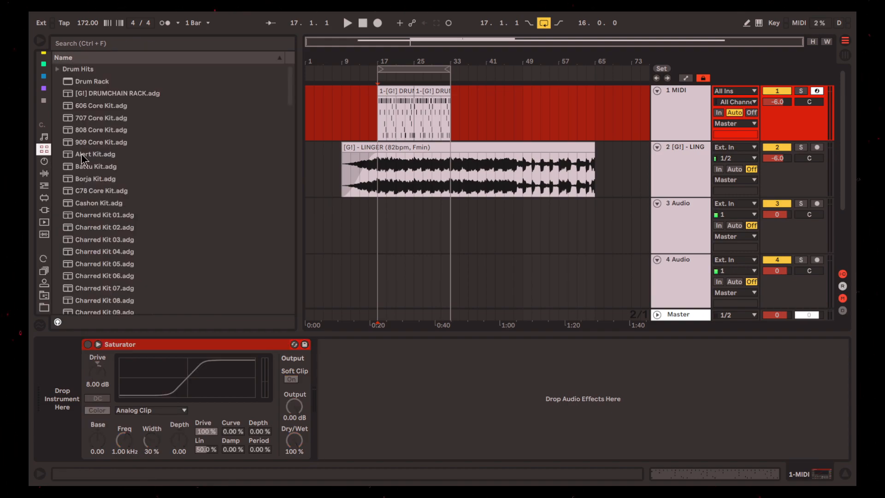
double_click(85, 81)
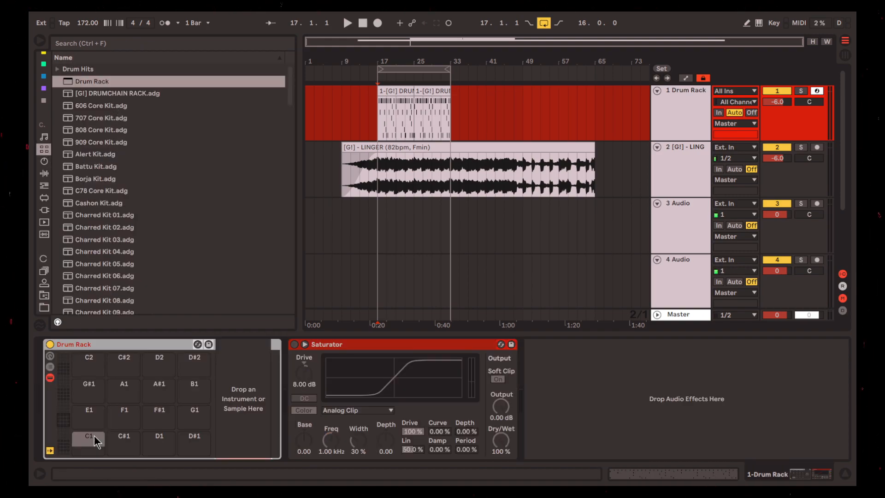
Group the Drum Rack into an Instrument Rack and show the rack's chain list
key("ctrl+g")
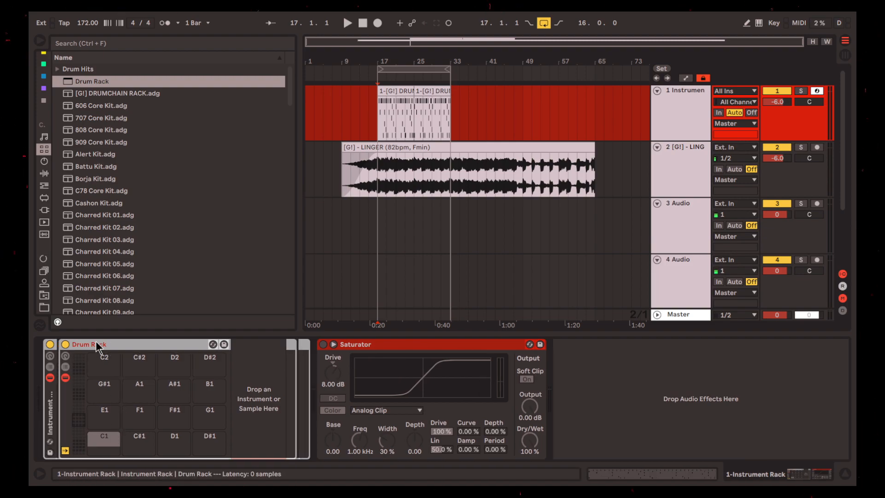
left_click(159, 410)
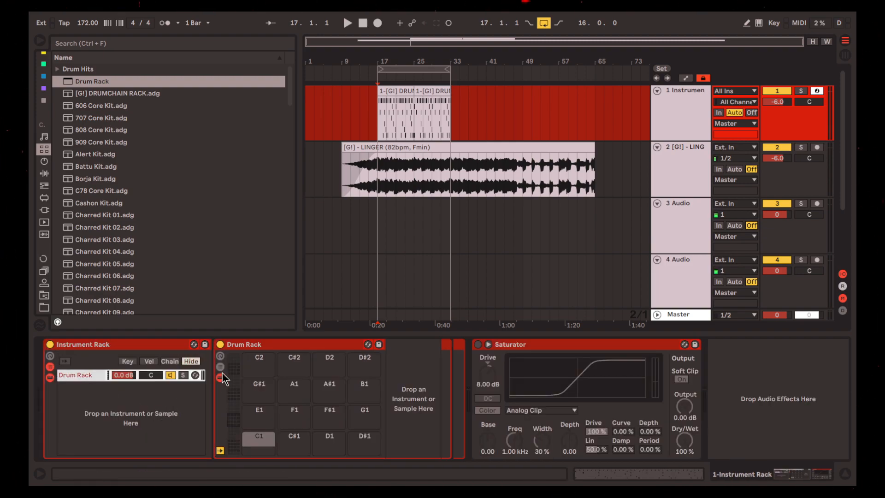
Add a Wavetable instrument as a second chain below the Drum Rack in the Instrument Rack
left_click(44, 162)
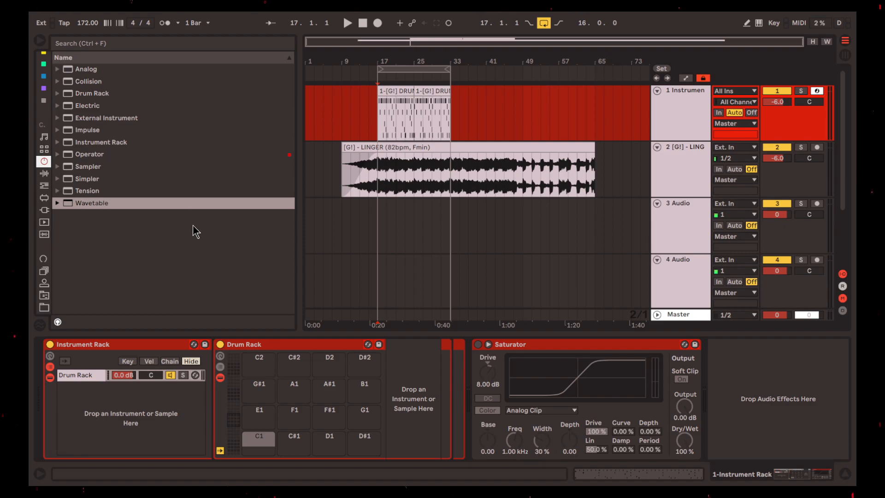
left_click(165, 401)
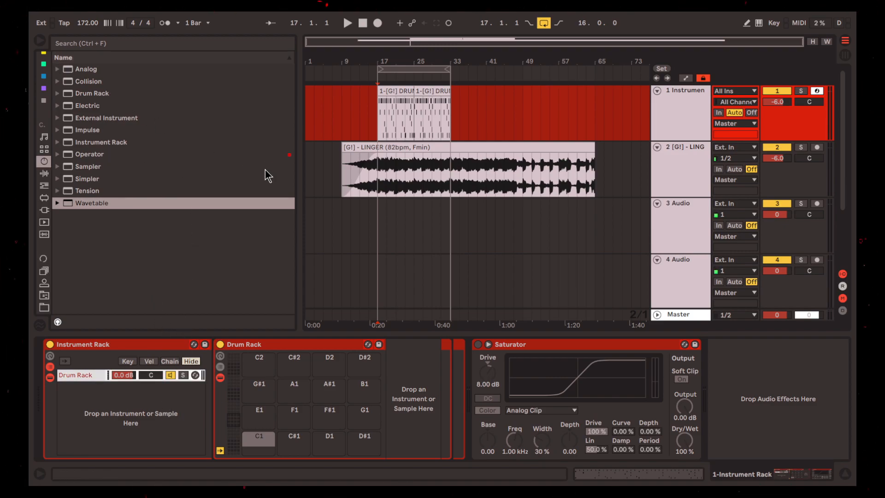
left_click(191, 155)
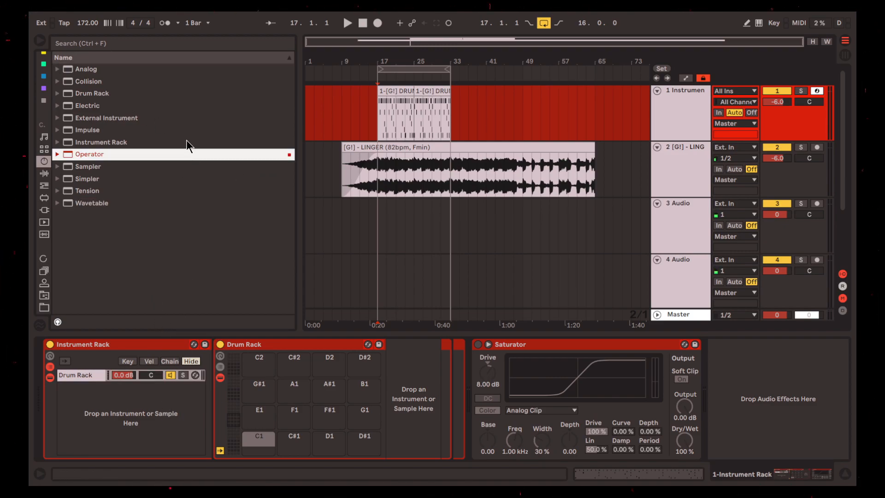
left_click(151, 70)
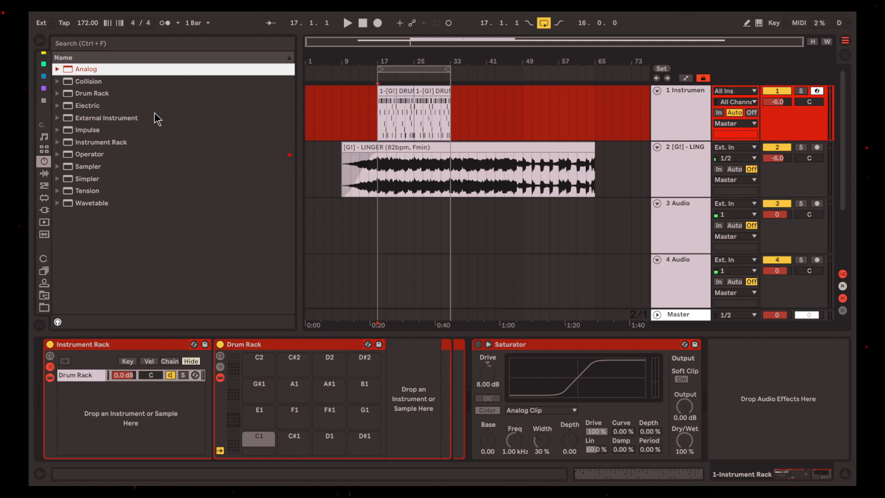
left_click_drag(90, 205, 132, 411)
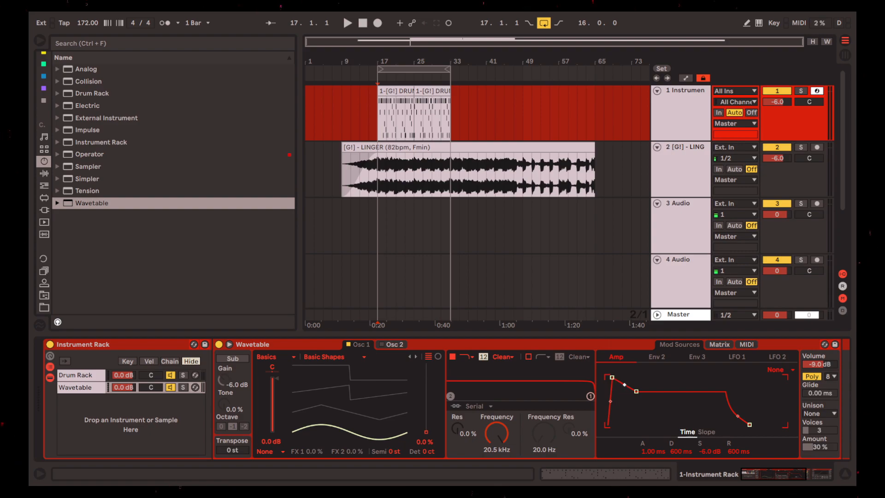
Bend the decay curve of Wavetable's amp envelope downward and rename the Wavetable chain SIDECHAIN
mouse_move(625, 390)
left_mouse_down()
mouse_move(624, 381)
mouse_move(627, 396)
left_mouse_up()
left_click(292, 370)
left_click(92, 388)
key("ctrl+r")
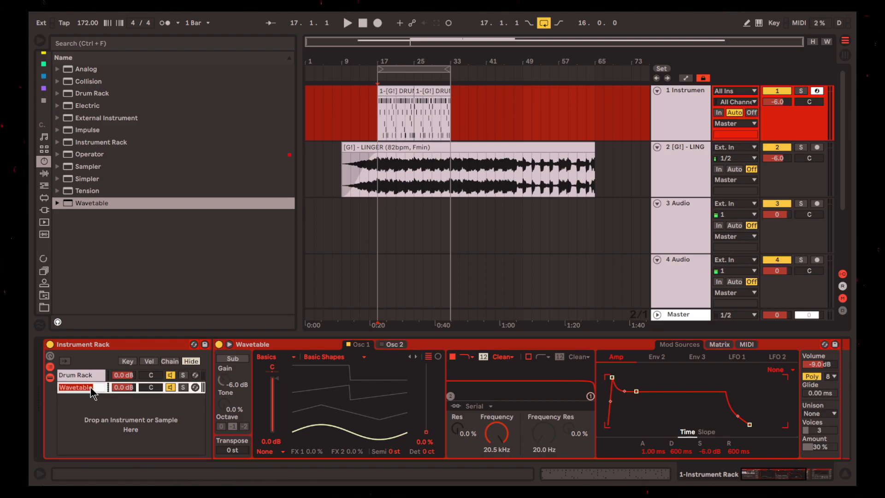
type("SIDE")
key("Return")
Rename the Wavetable device SIDECHAIN TRIGGER
left_click(287, 342)
key("ctrl+r")
type("SIDECHAIN TRIGGER")
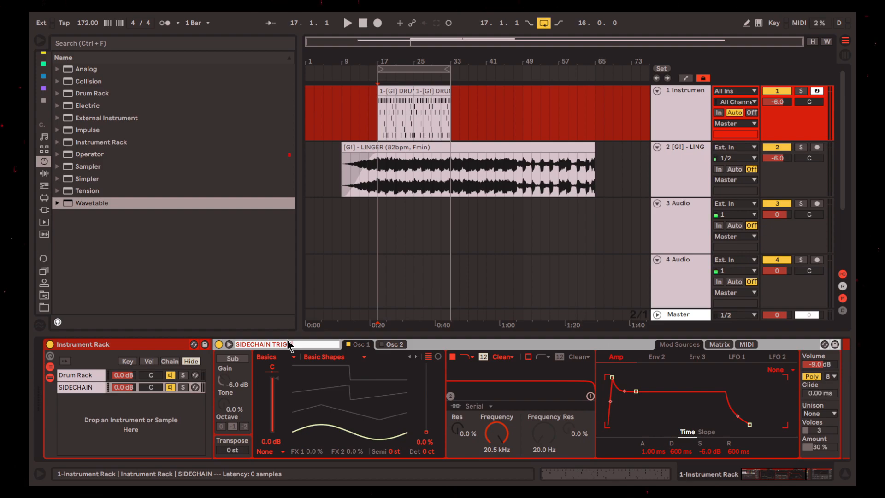
key("Return")
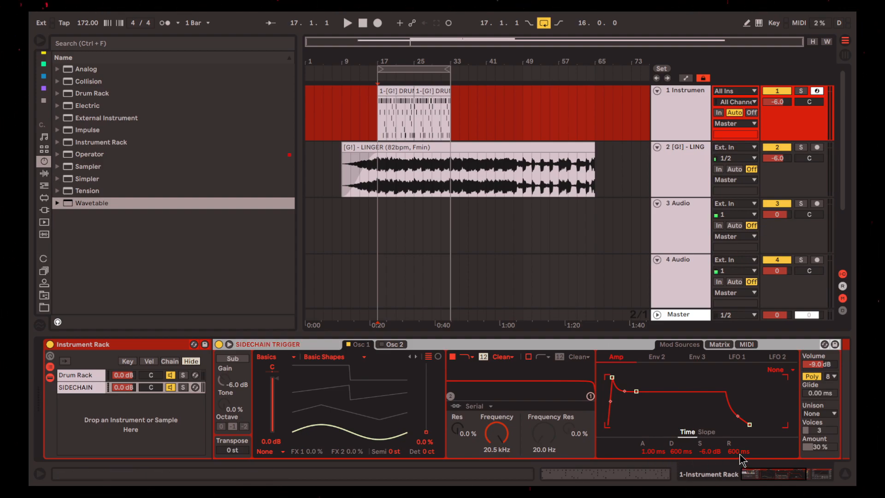
Set the SIDECHAIN TRIGGER amp envelope's release to 10 ms and its sustain to -inf dB
left_click_drag(742, 454, 743, 478)
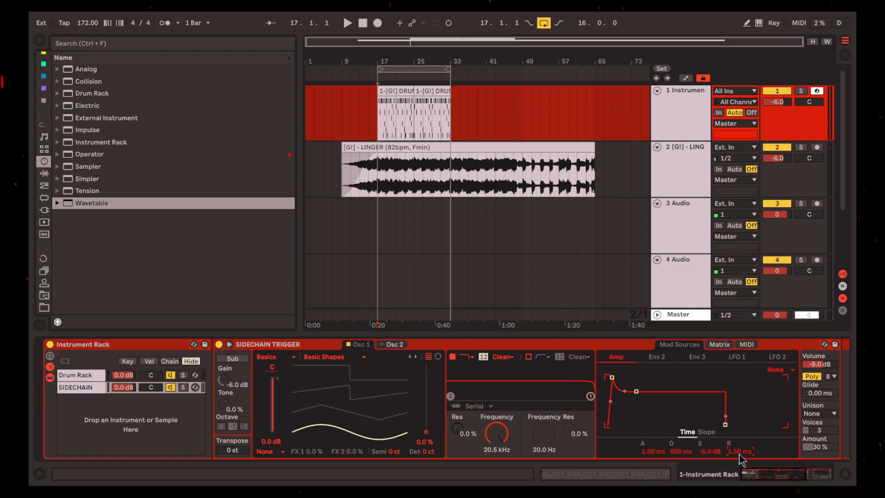
type("10")
key("Return")
left_click_drag(717, 457, 719, 459)
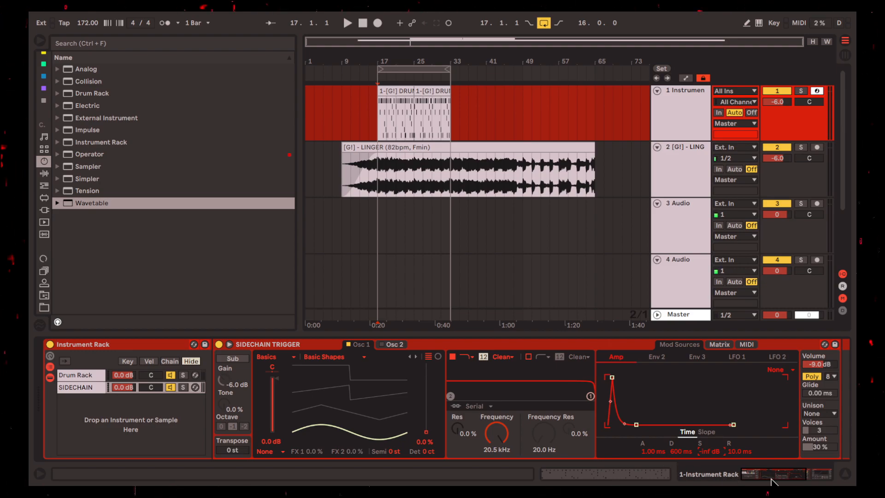
left_click(319, 346)
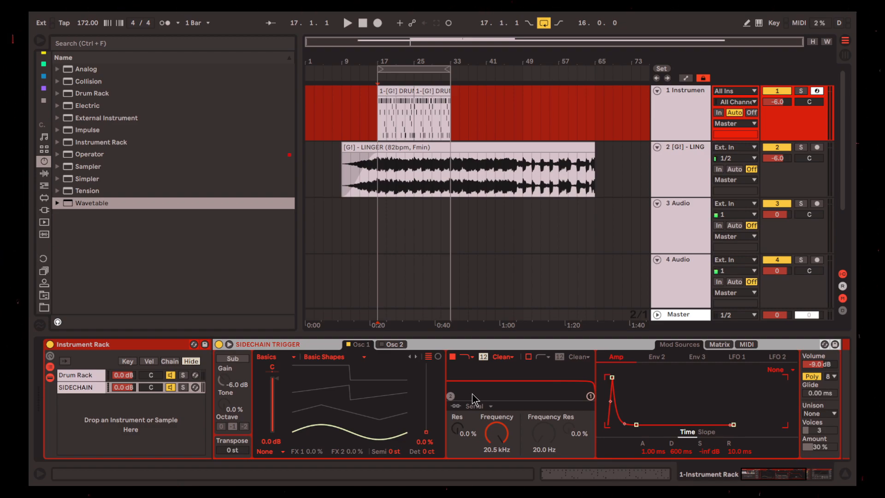
Group SIDECHAIN TRIGGER into its own Instrument Rack and map its amp envelope attack and decay to Macros 1 and 2
key("ctrl+g")
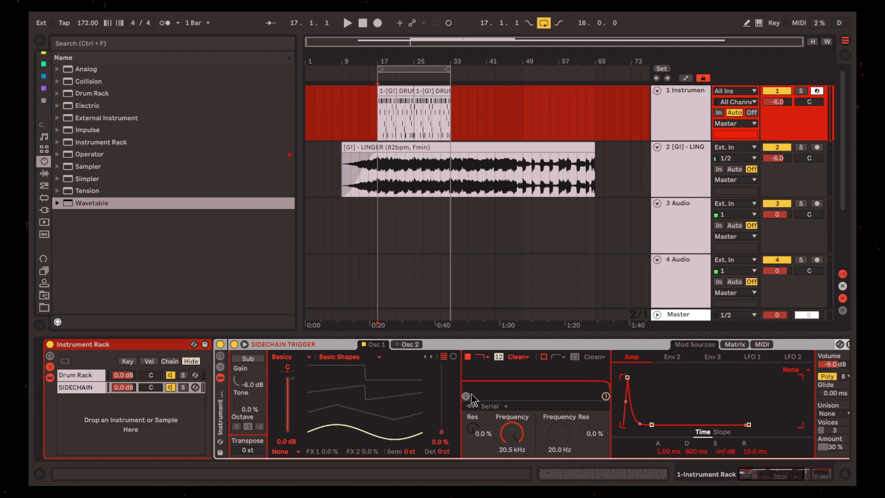
left_click(220, 356)
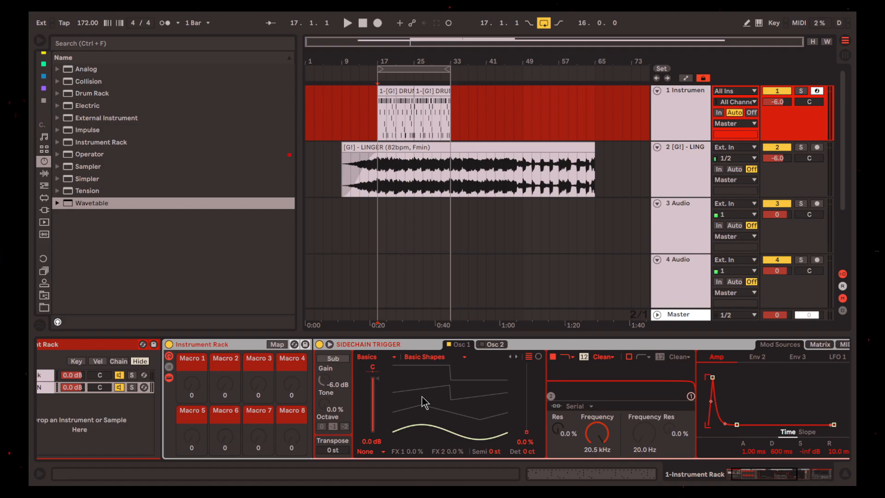
left_click(275, 345)
left_click(741, 451)
left_click(179, 395)
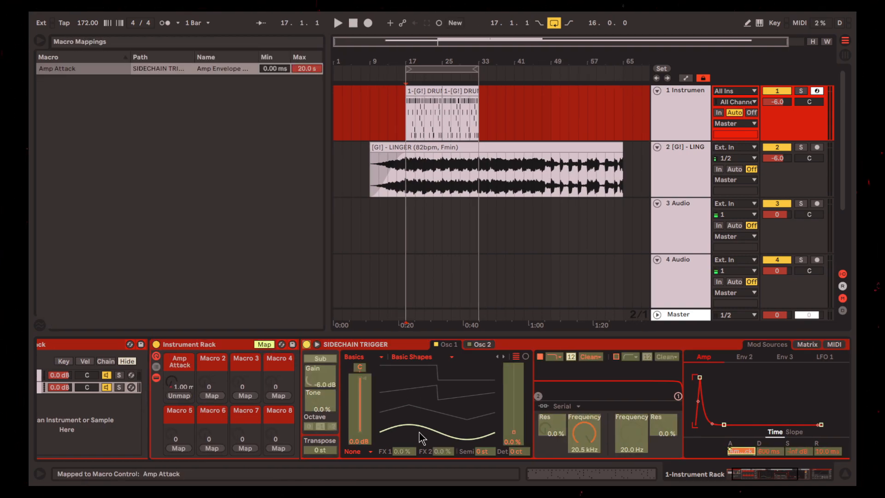
left_click(770, 450)
left_click(212, 395)
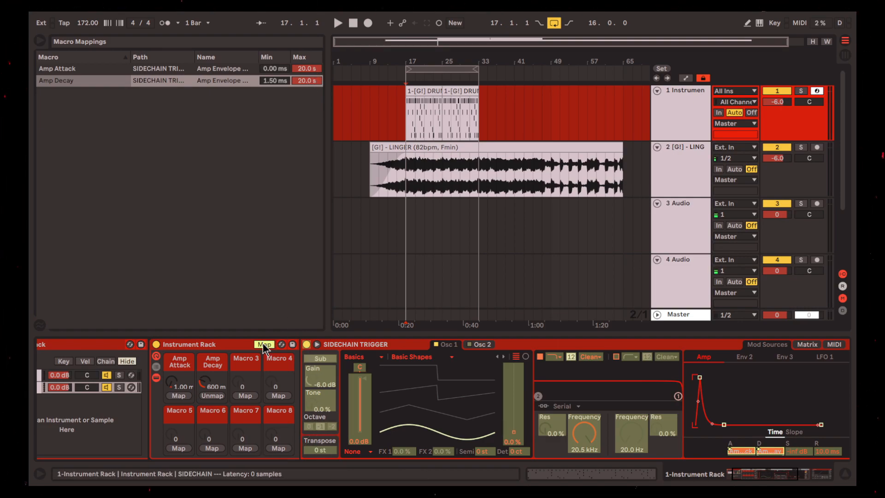
Set the Amp Attack mapping's maximum to 30 ms and select the Amp Decay mapping's maximum for editing
left_click(305, 69)
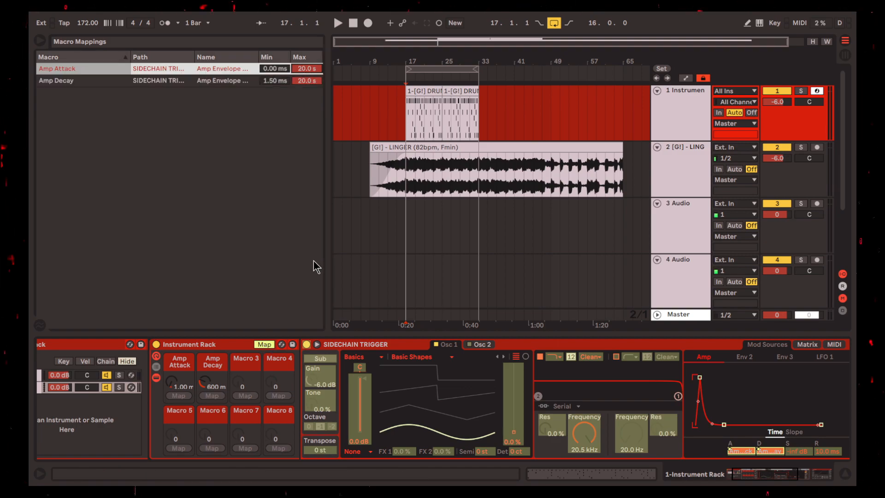
type("30")
key("Return")
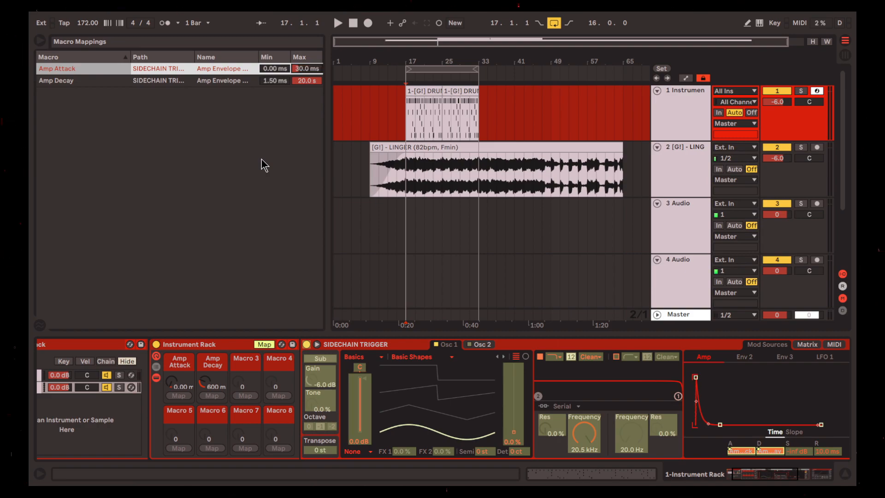
left_click(293, 80)
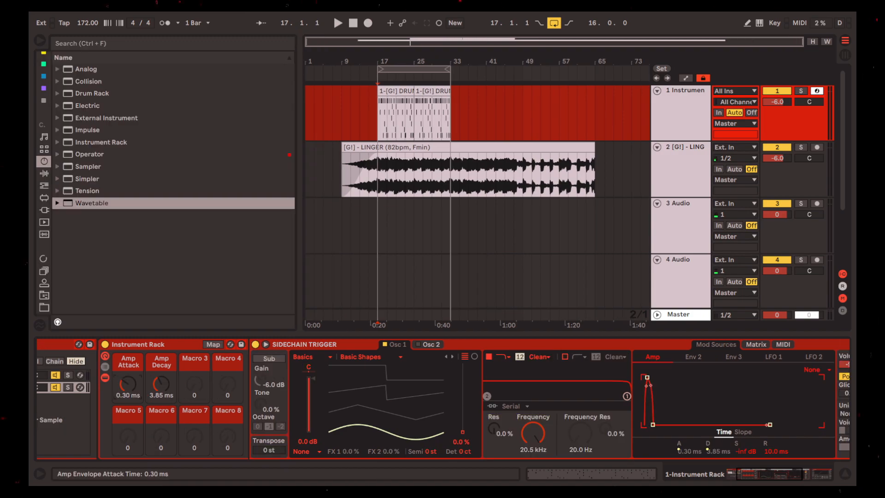
Set the Amp Attack macro to 1.00 ms and the Amp Decay macro to 36.0 ms
left_click_drag(128, 384, 165, 395)
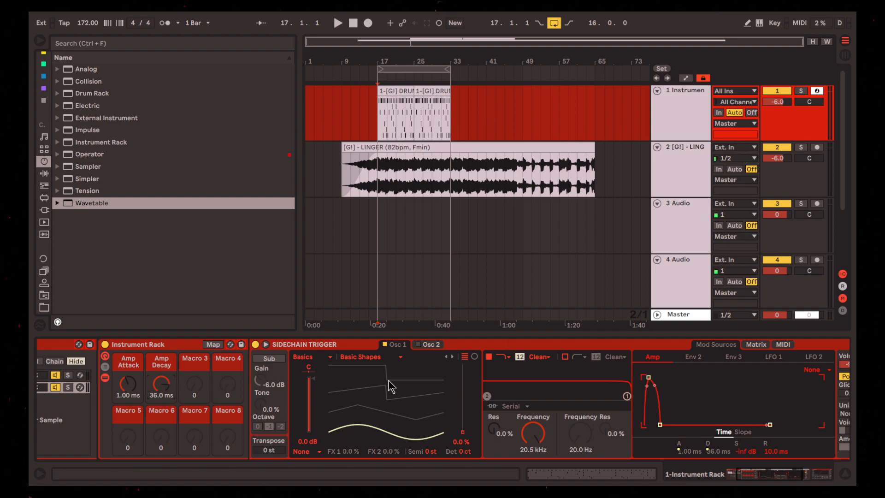
left_click_drag(779, 474, 664, 475)
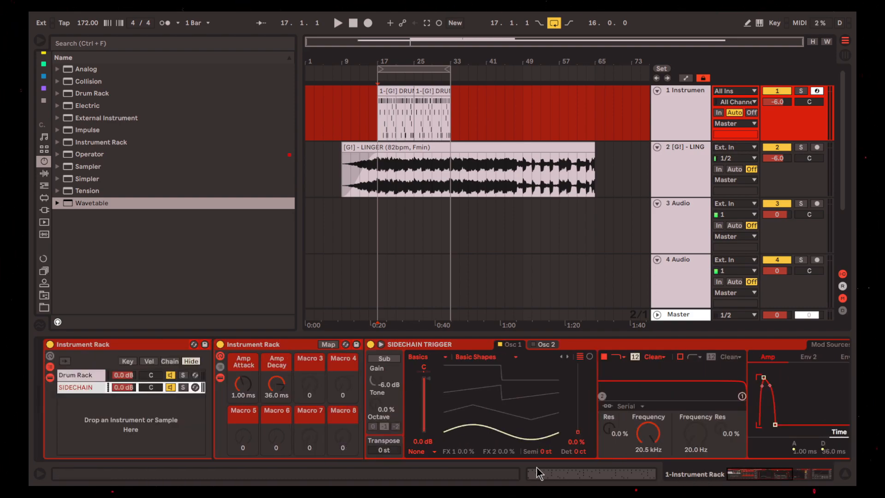
Add a Scale MIDI effect to the SIDECHAIN chain, in front of the nested Instrument Rack
left_click(92, 375)
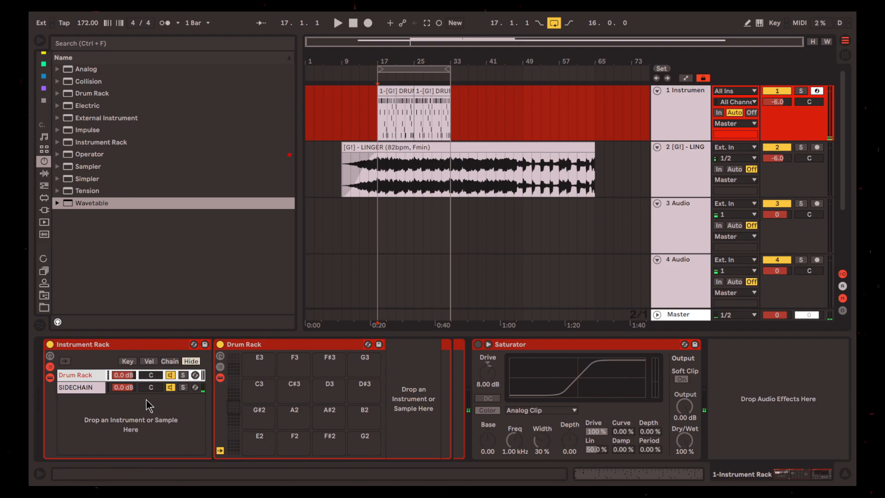
left_click(93, 388)
left_click(448, 346)
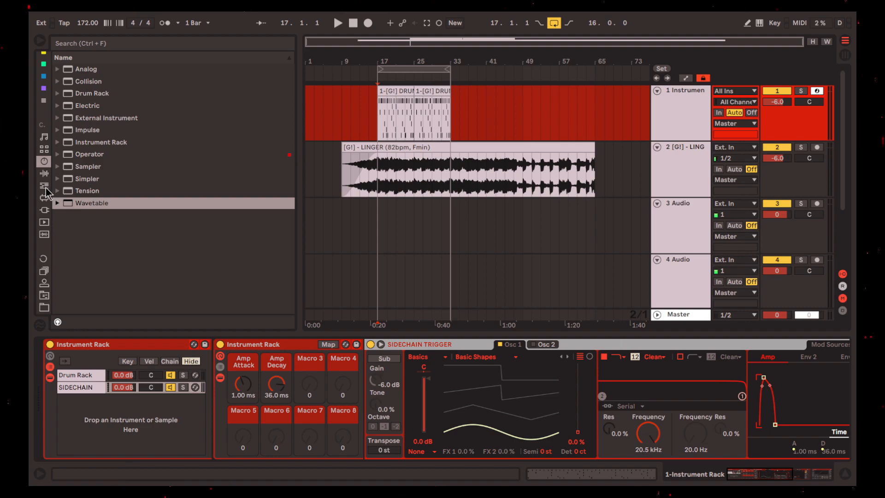
left_click(45, 187)
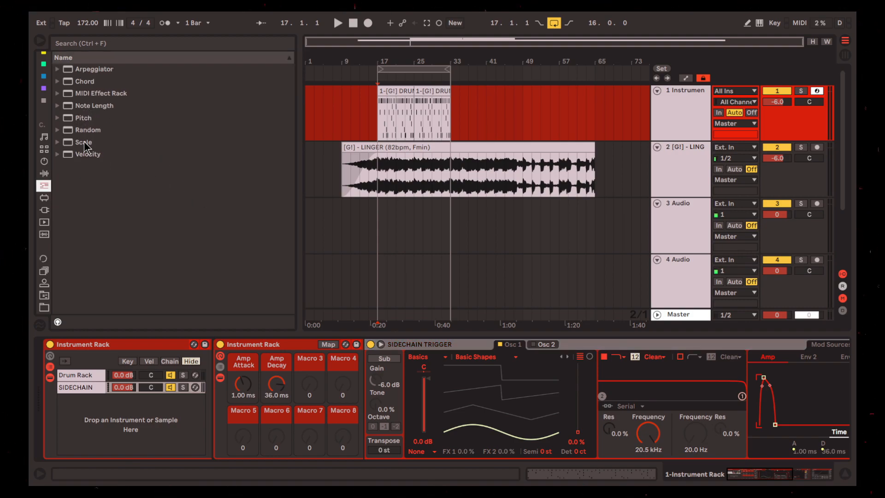
left_click_drag(87, 143, 244, 378)
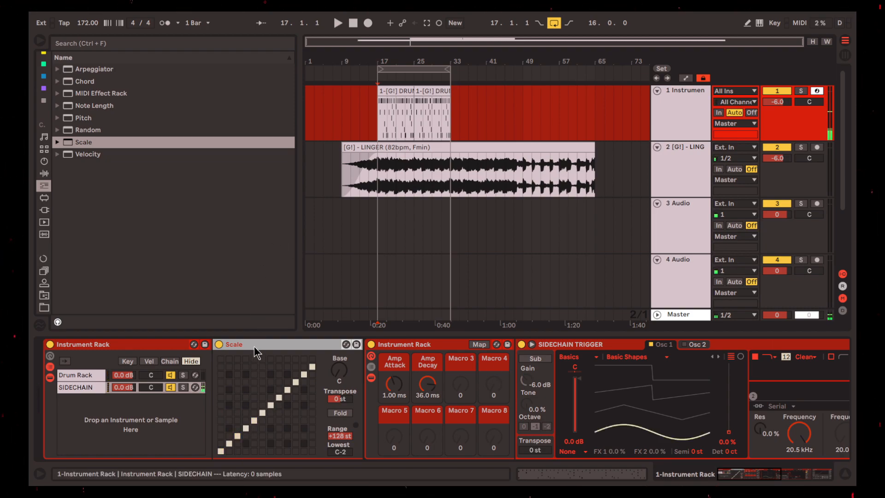
Rename the Scale device TRIGGER MATRIX
key("ctrl+r")
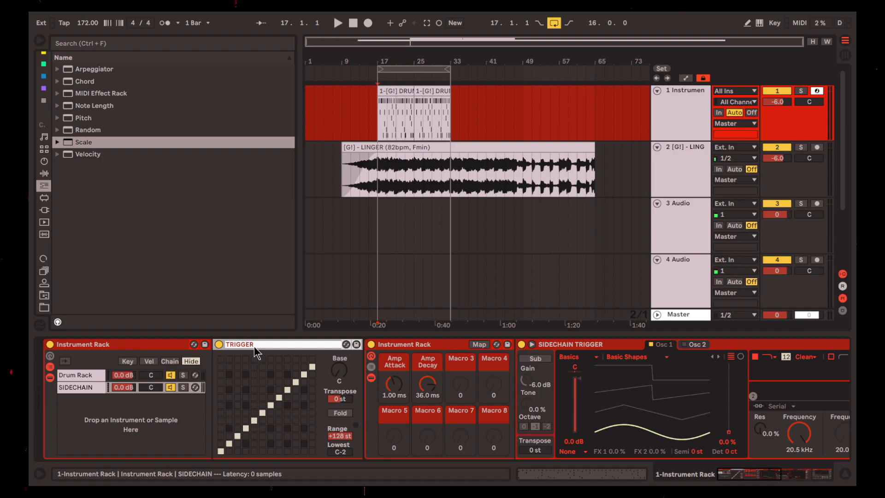
type("TRIGGER MATRIX")
key("Return")
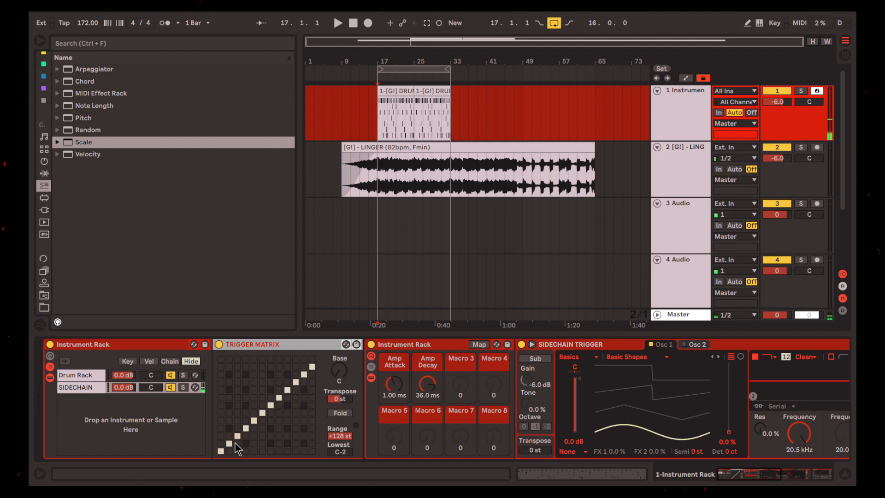
Clear the diagonal note cells in TRIGGER MATRIX, keeping only those for C and E
left_click_drag(231, 442, 259, 412)
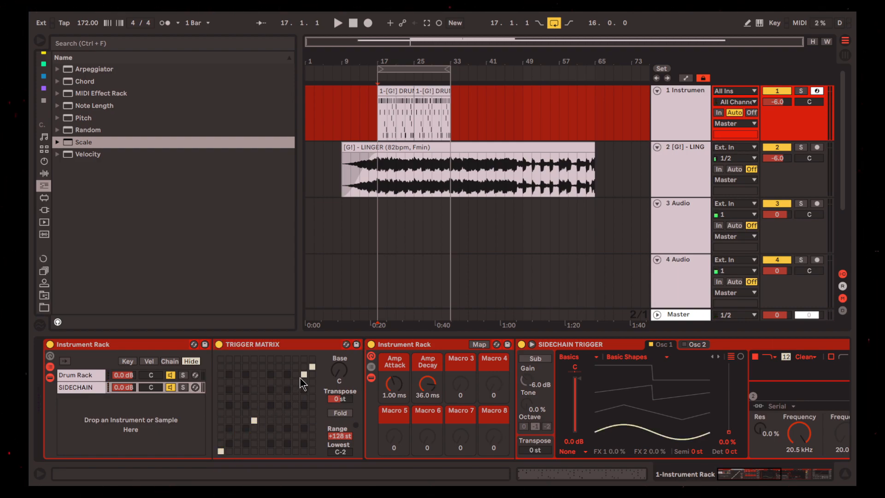
left_click(312, 368)
mouse_move(740, 475)
left_mouse_down()
mouse_move(780, 475)
mouse_move(731, 477)
left_mouse_up()
Set the sidechain source of the LINGER track's Compressor to the 1-Instrument Rack track with the Pre FX tap point
left_click(378, 180)
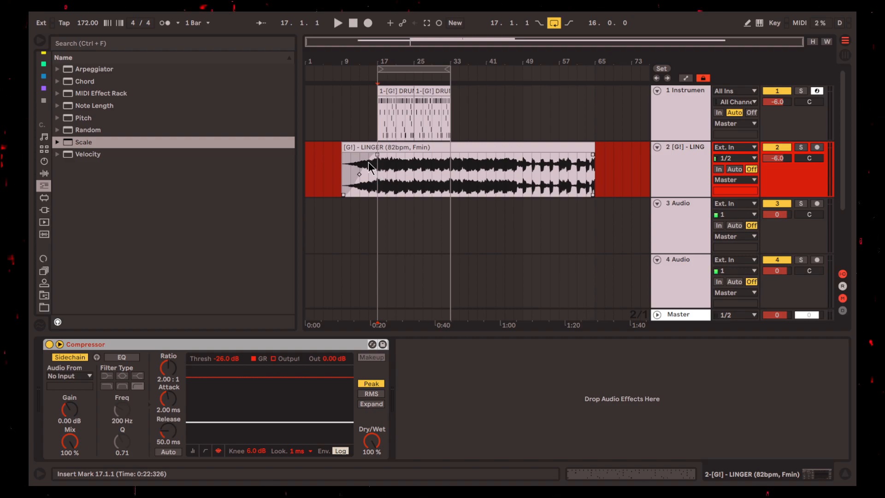
left_click(78, 383)
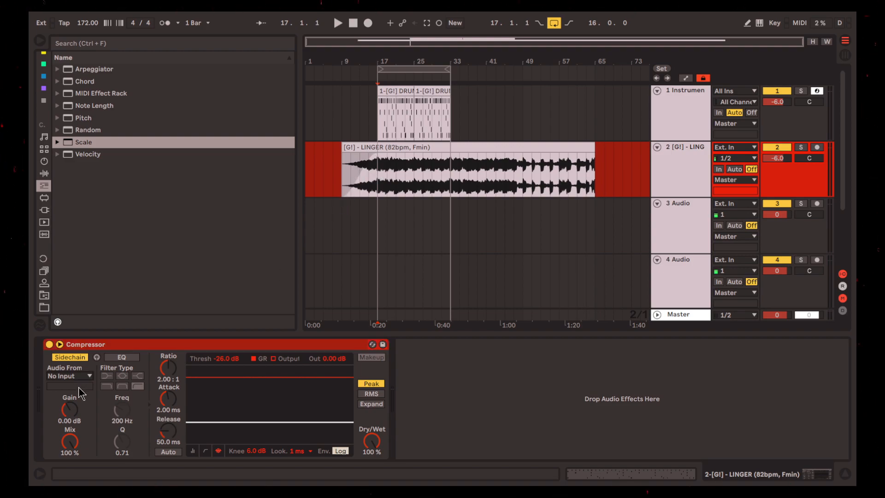
left_click(86, 386)
left_click(99, 335)
left_click(88, 386)
left_click(106, 360)
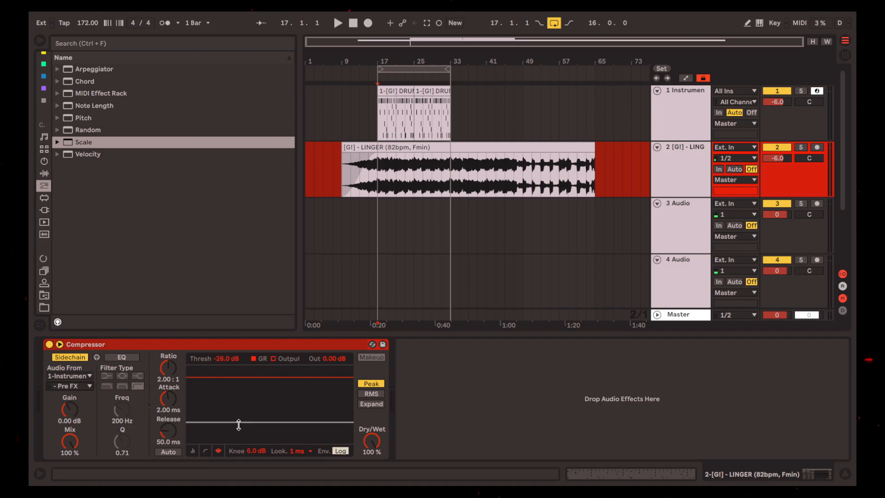